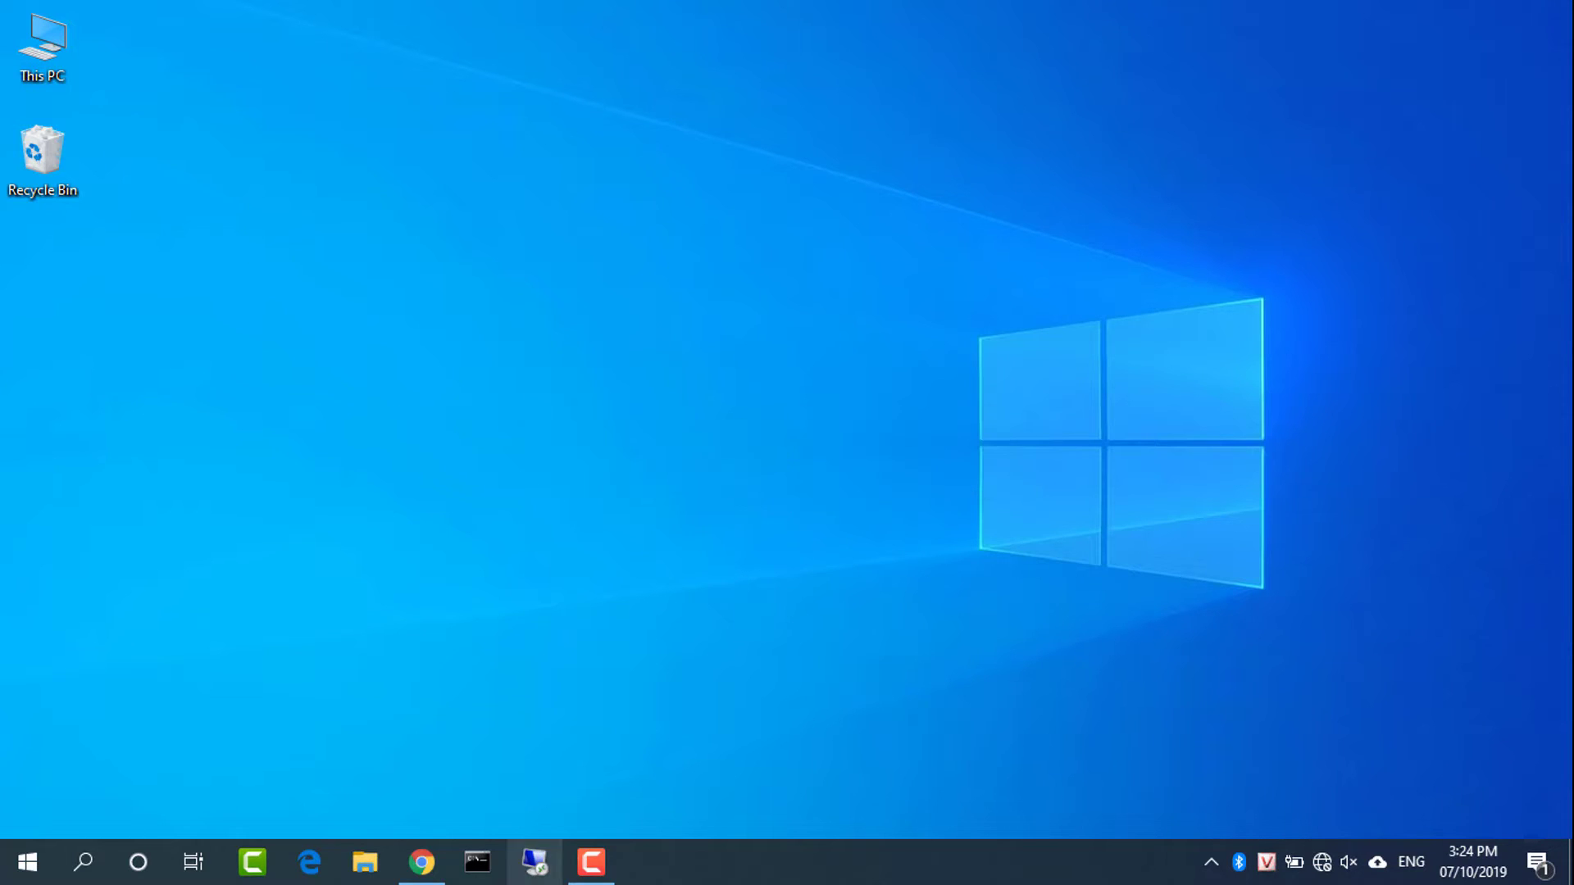
Run ipconfig in Command Prompt and highlight the Default Gateway line showing 192.168.1.1
click(477, 862)
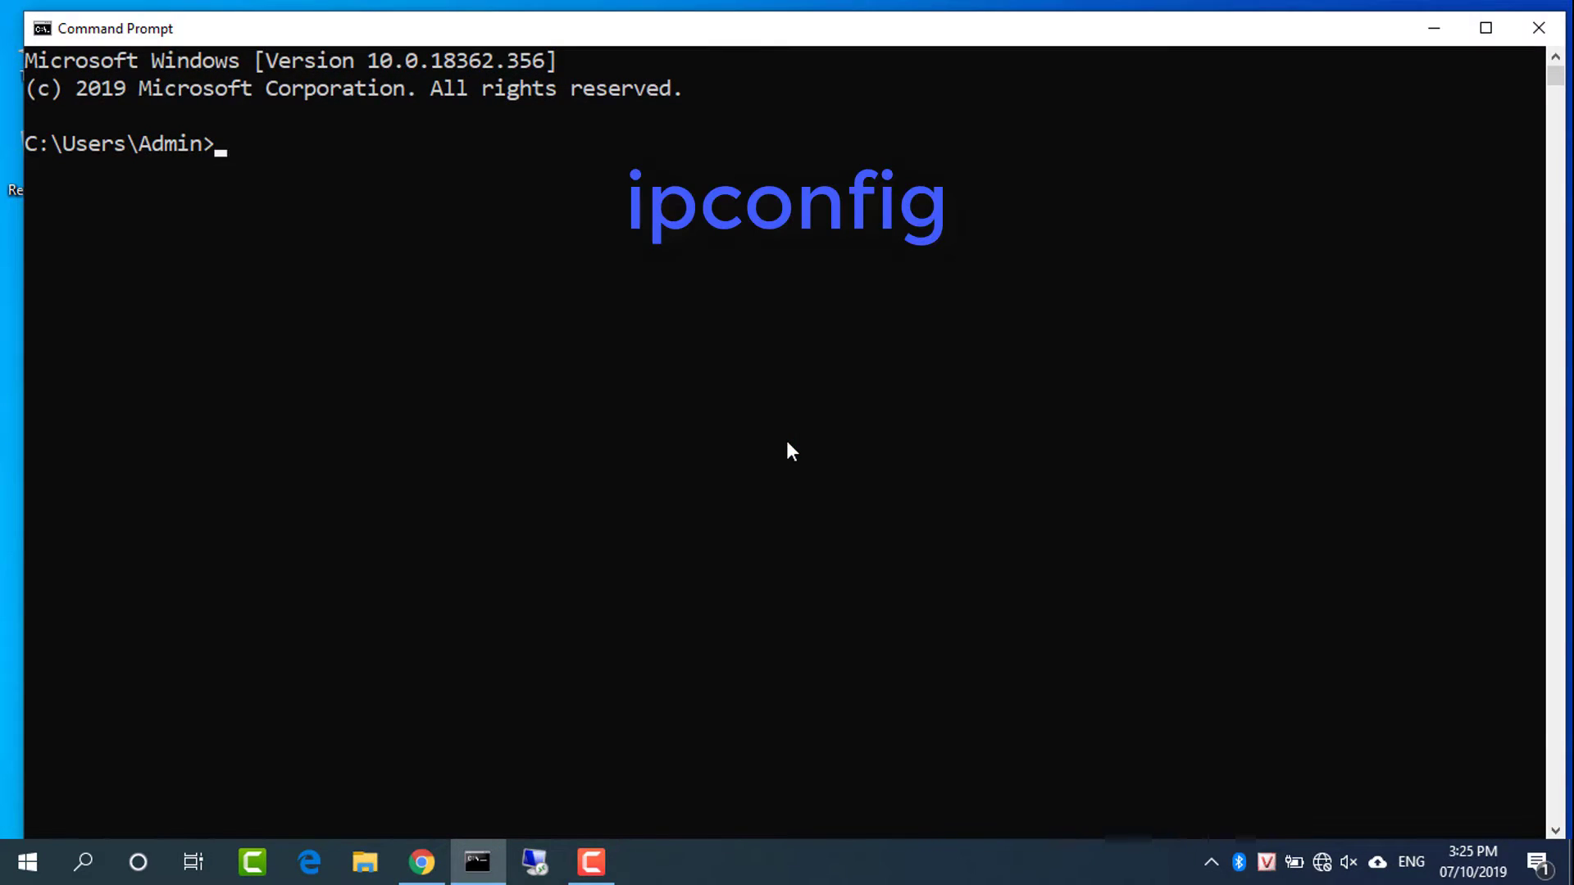
text(ipconfig)
key(Return)
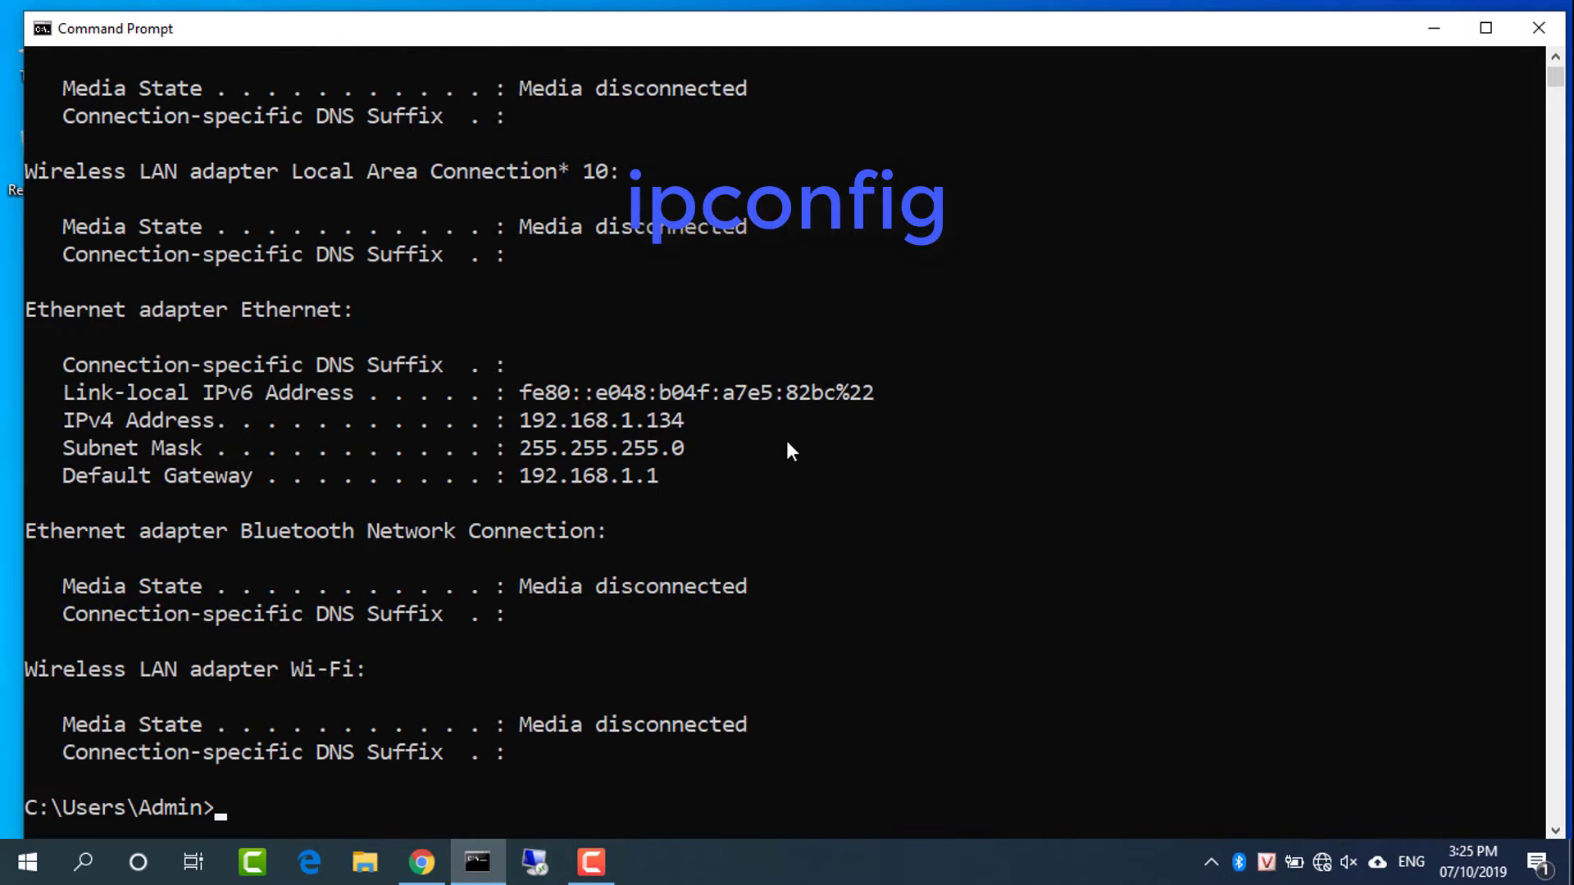
drag(520, 475, 661, 480)
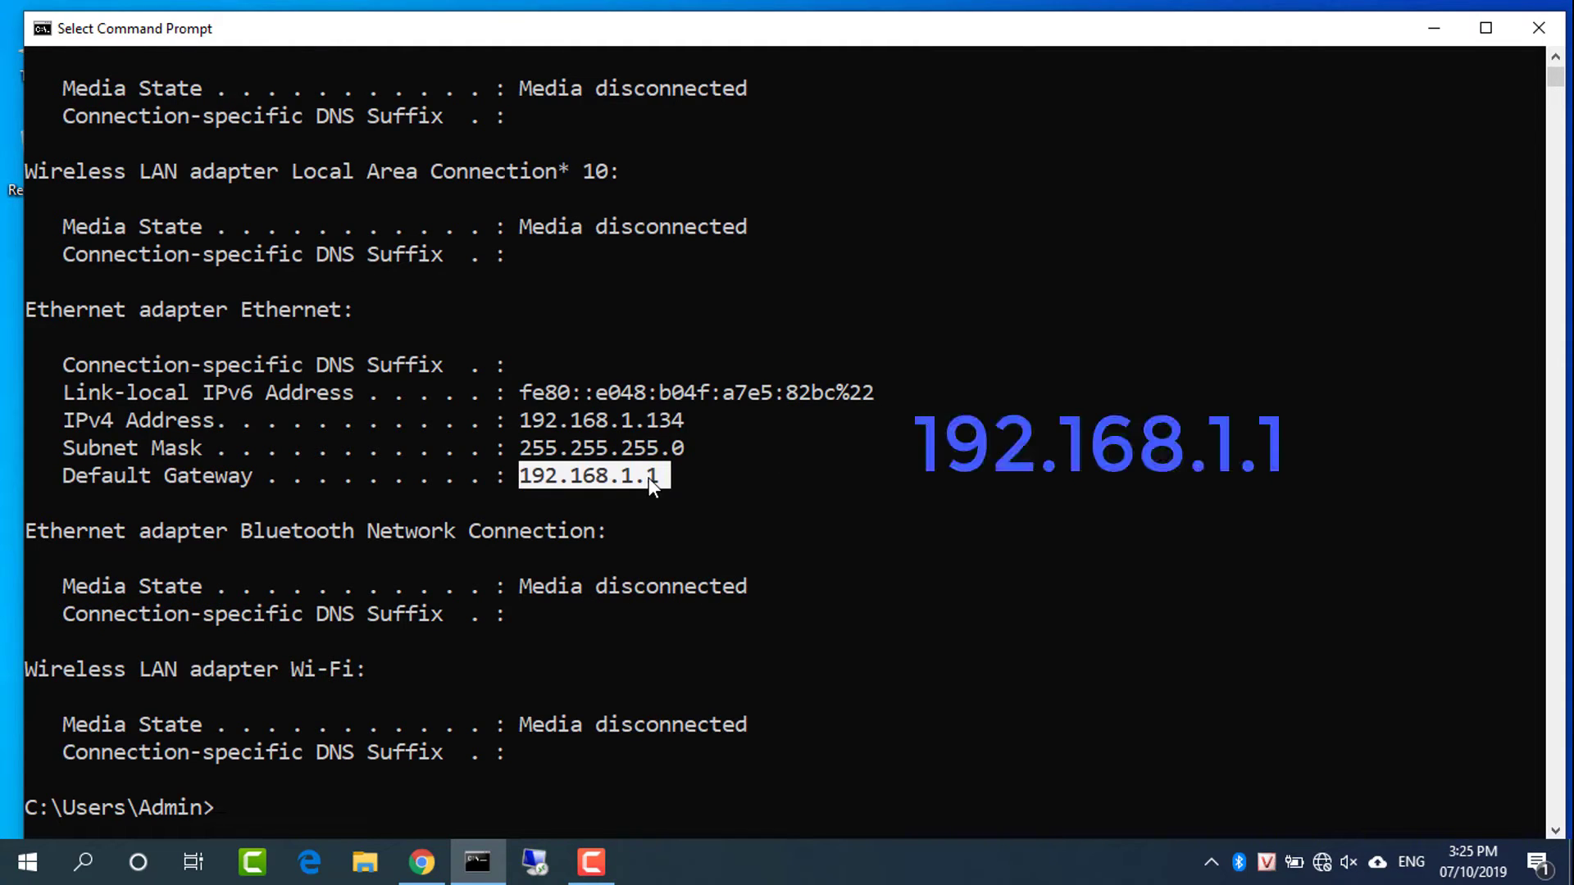
click(168, 476)
drag(72, 474, 730, 483)
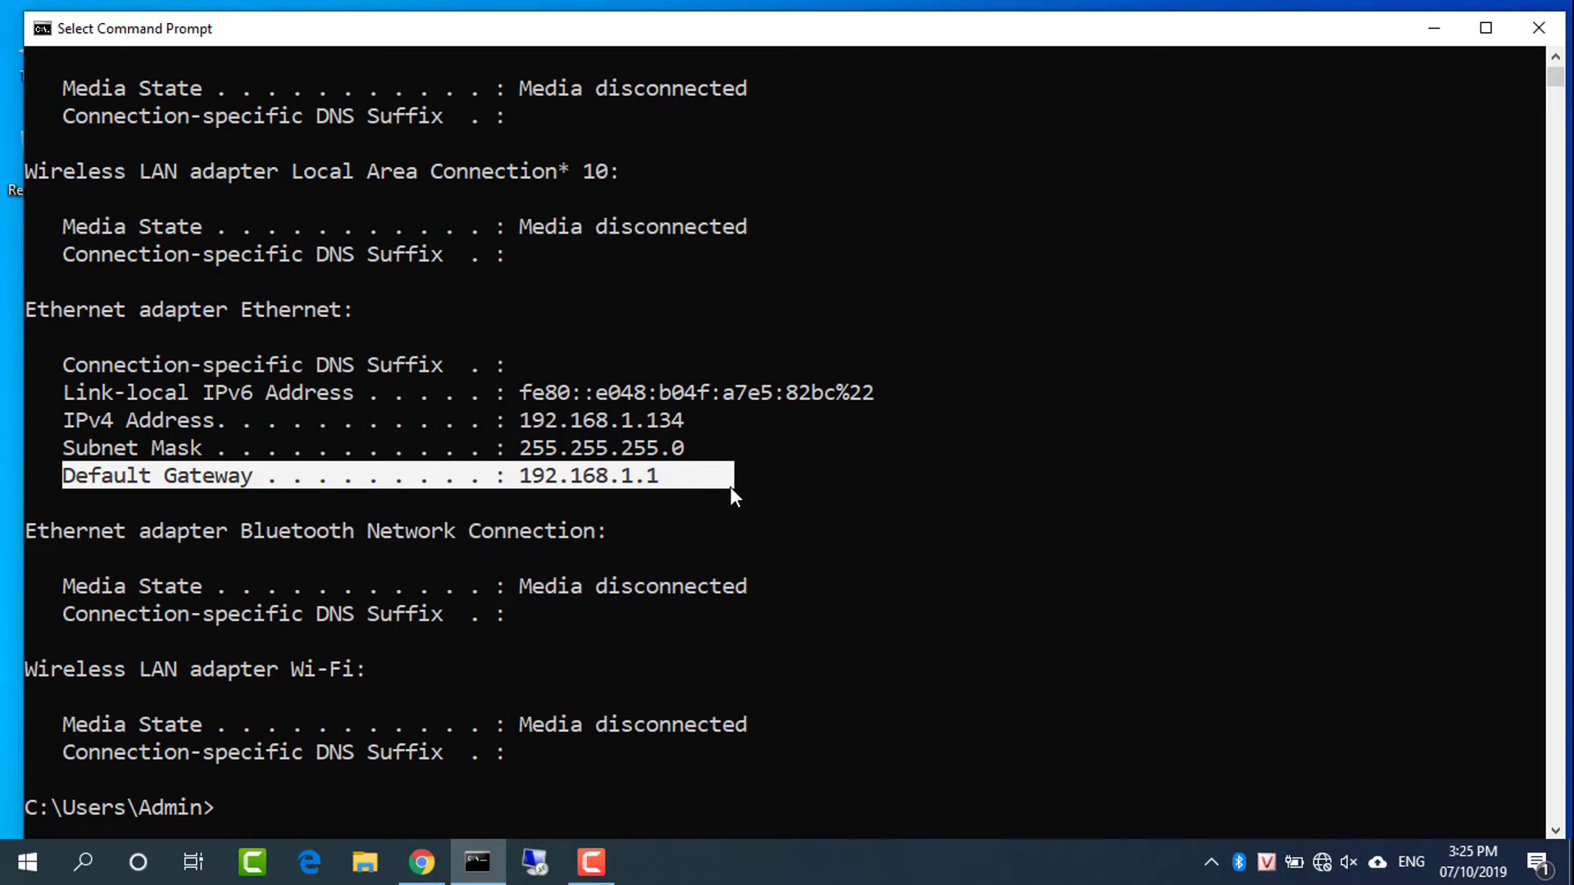
click(1439, 27)
Load 192.168.1.1 in Chrome and accept continuing over the open, unsecured network
click(422, 862)
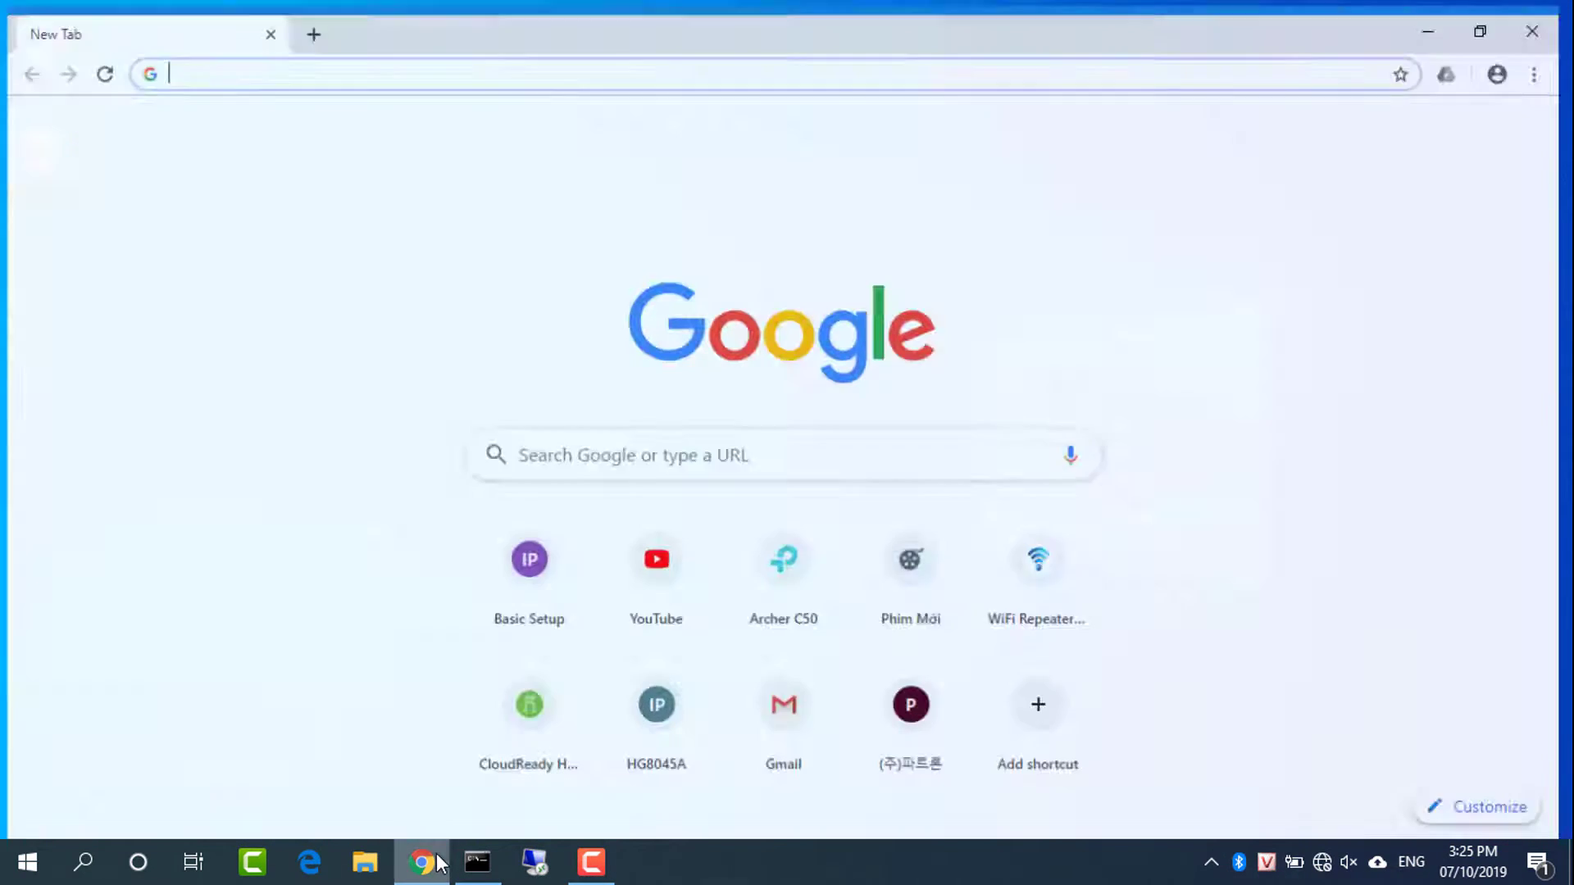
text(1)
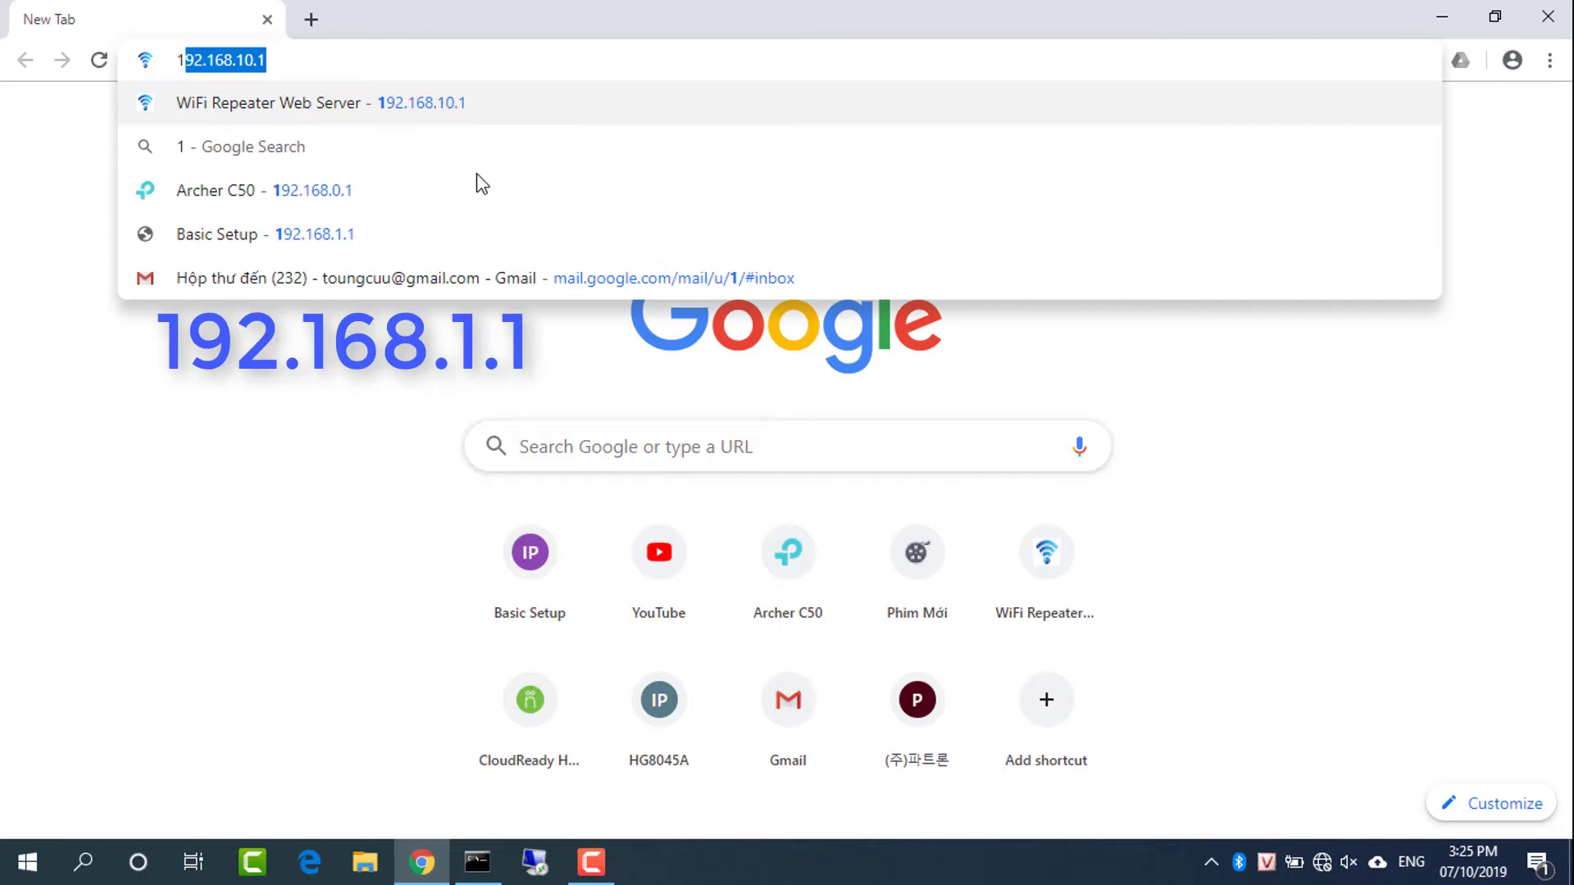
text(92.168.1.1)
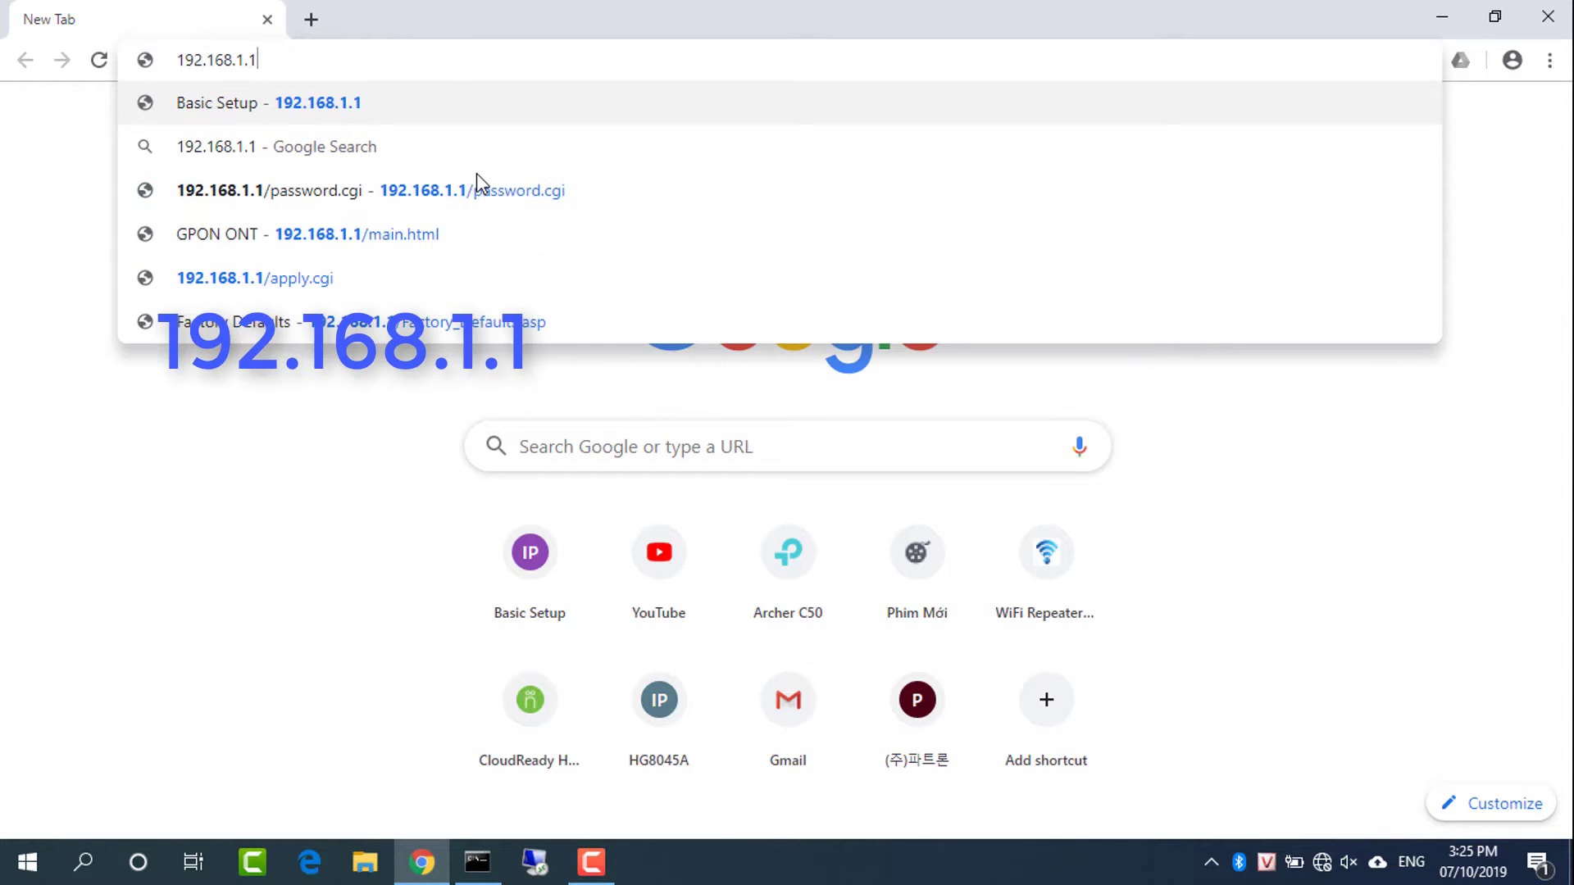
key(Return)
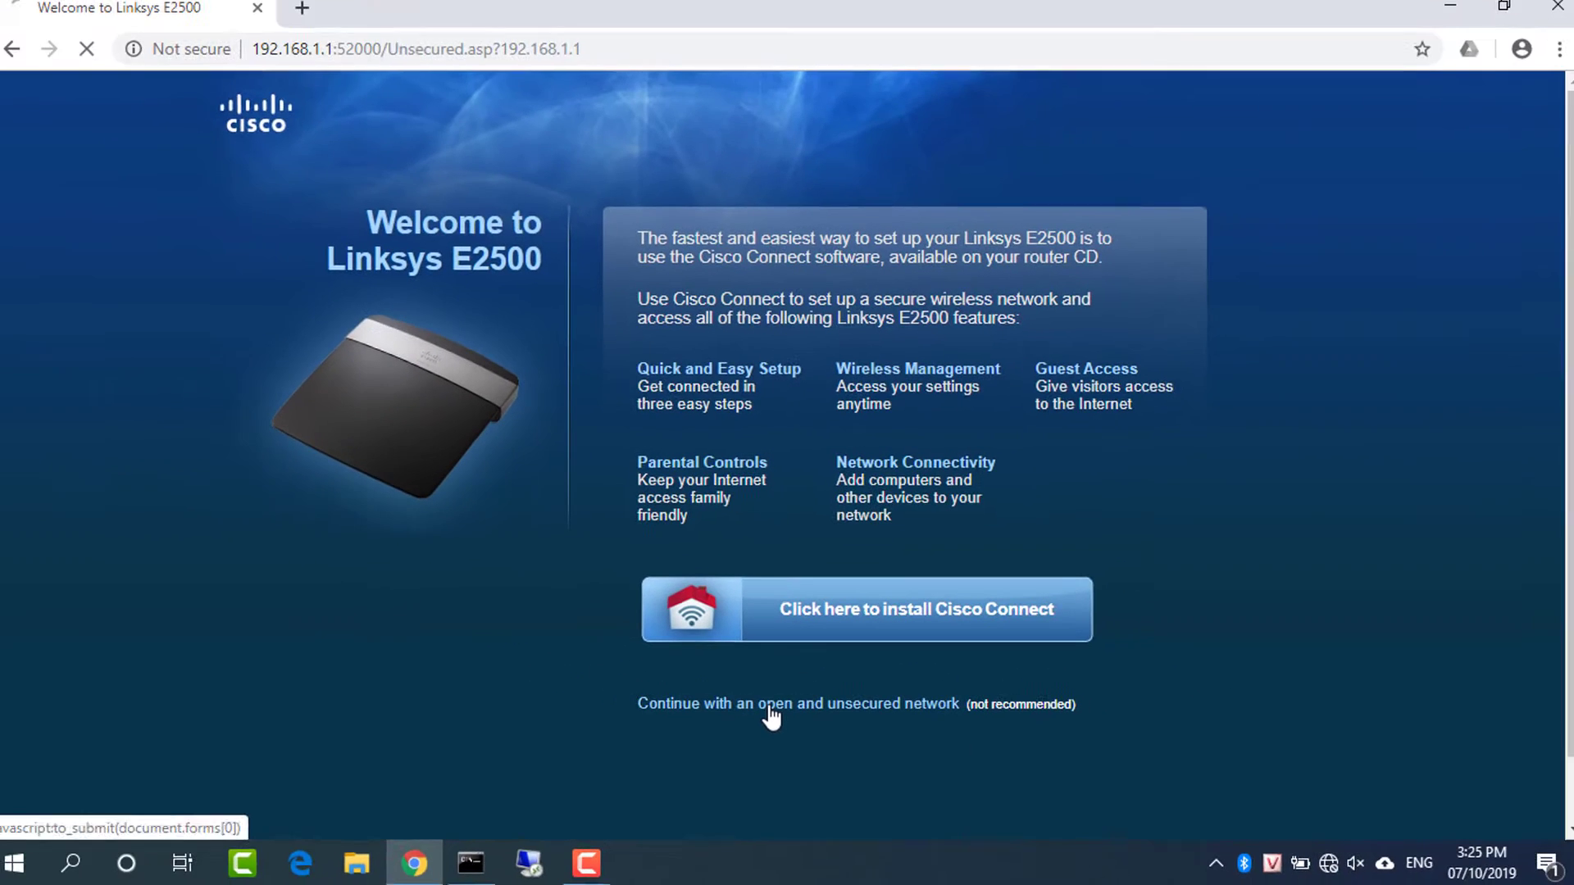
click(535, 559)
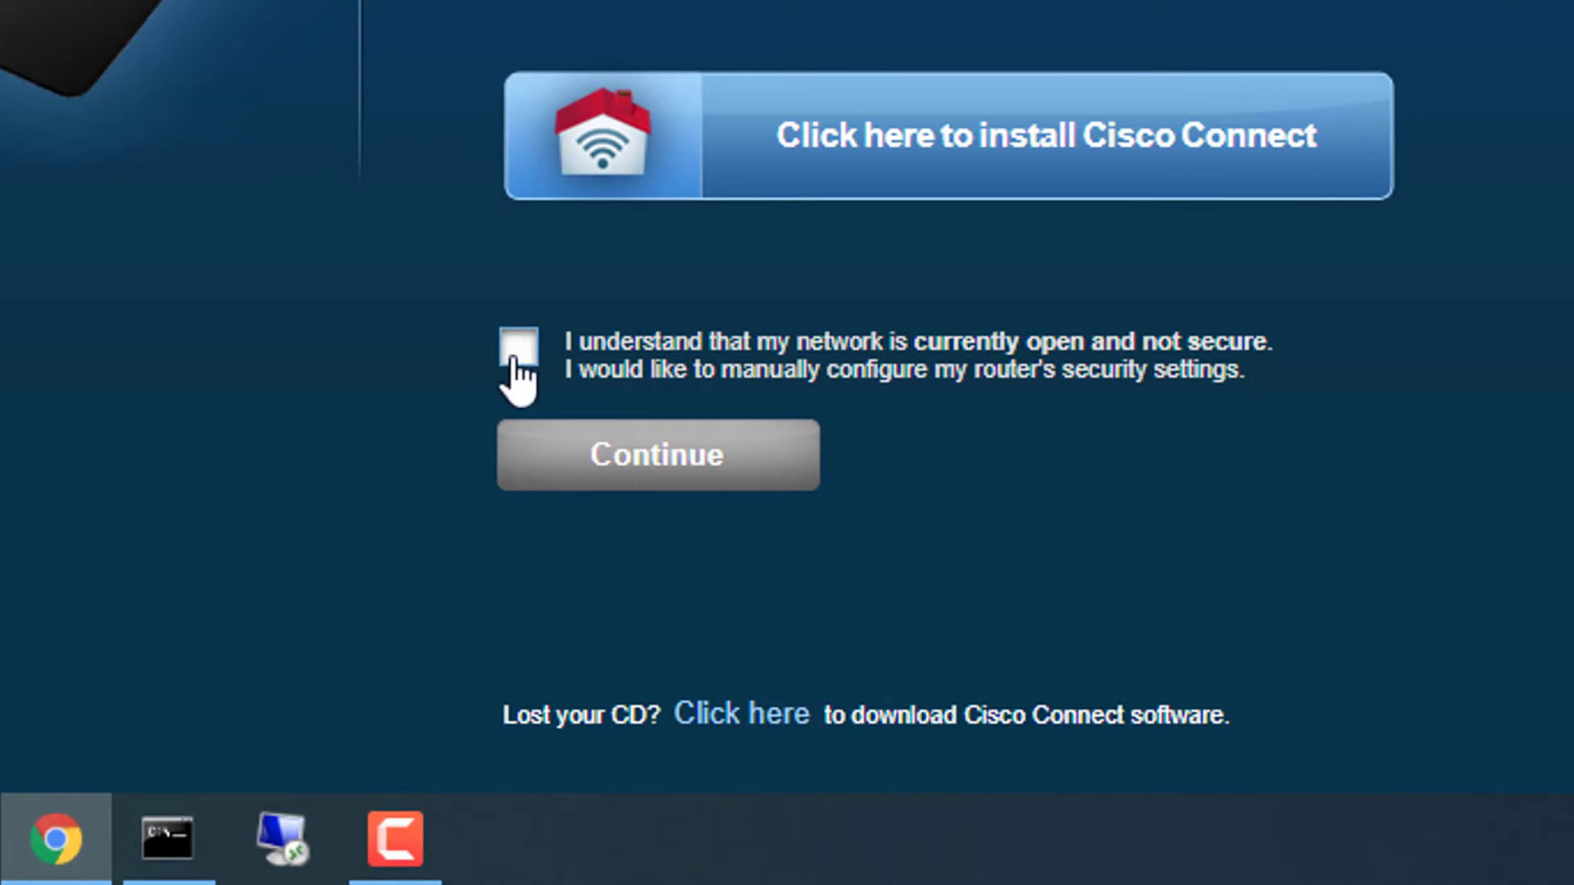
click(518, 348)
click(628, 478)
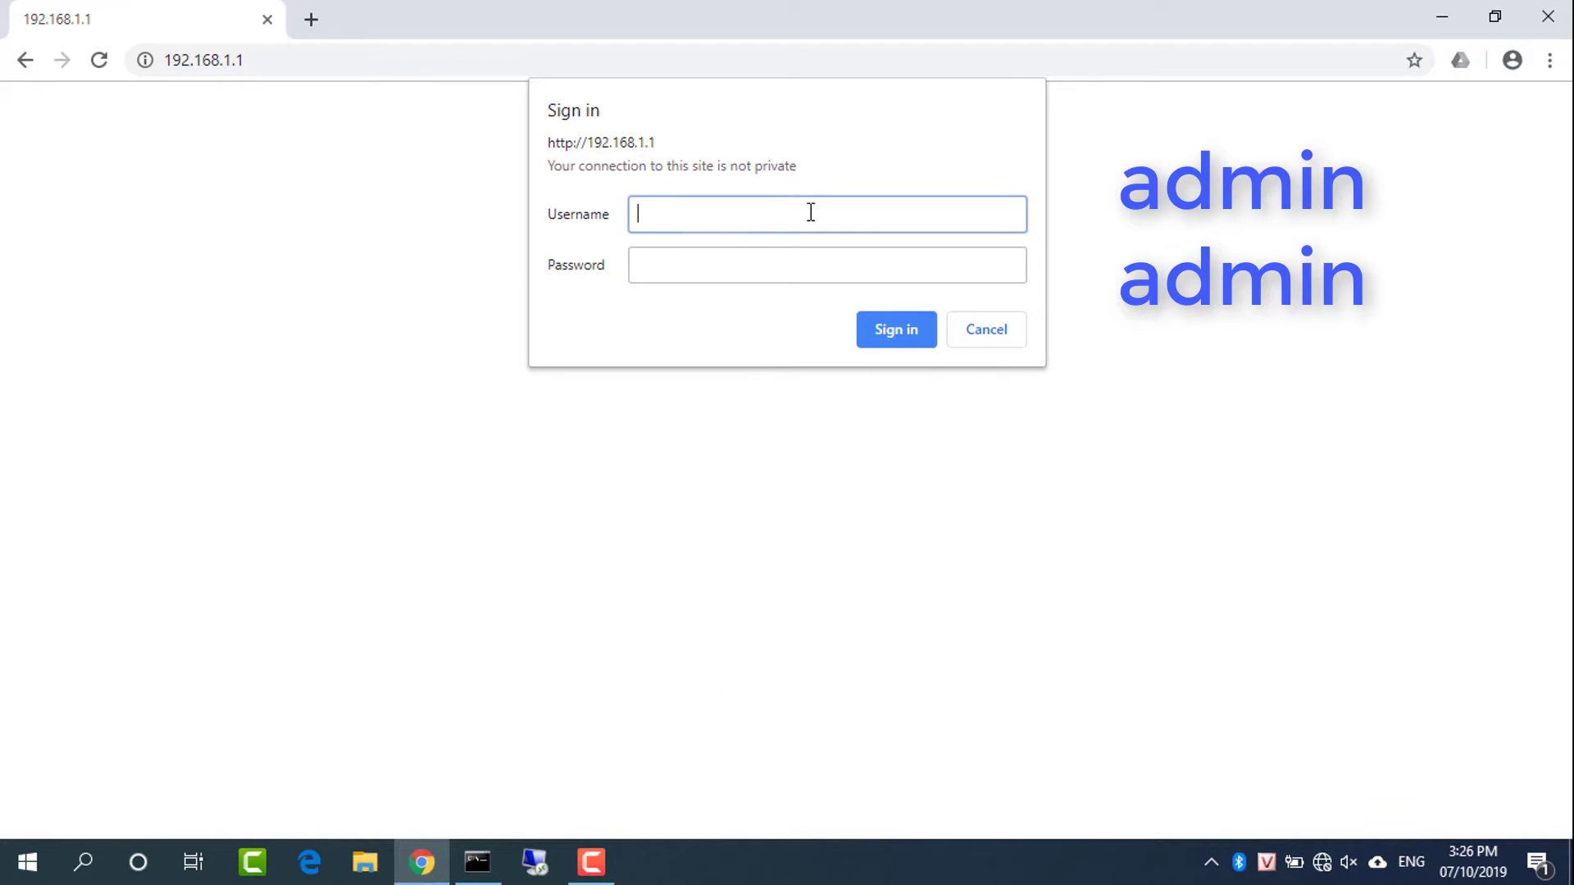
Sign in with the router's admin username and password, declining password saving and closing the warning
text(admin)
key(Tab)
text(admin)
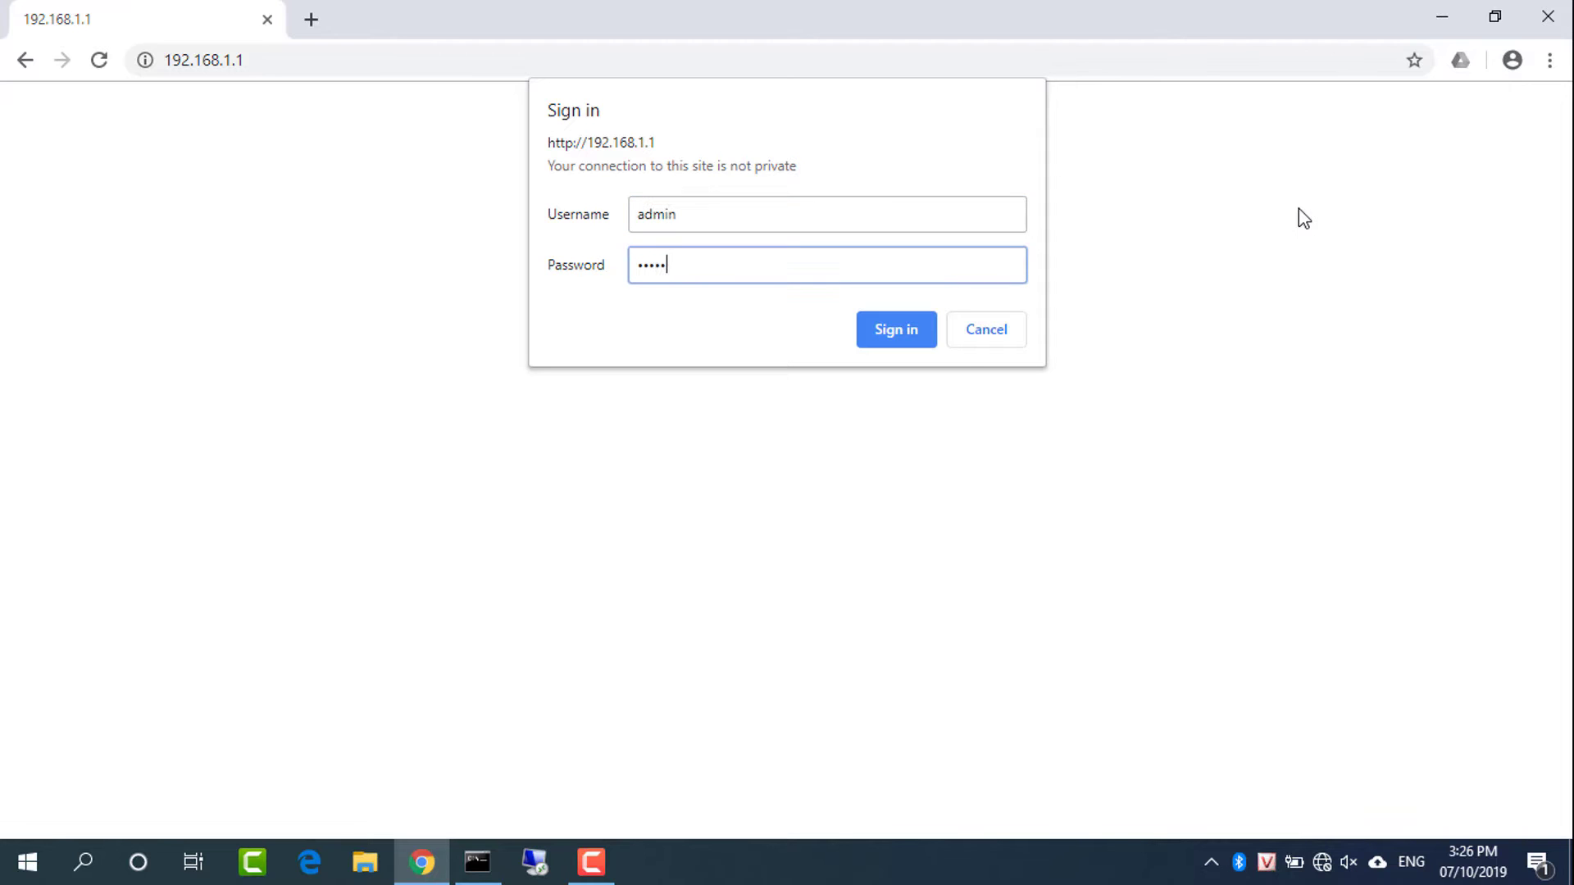
click(903, 336)
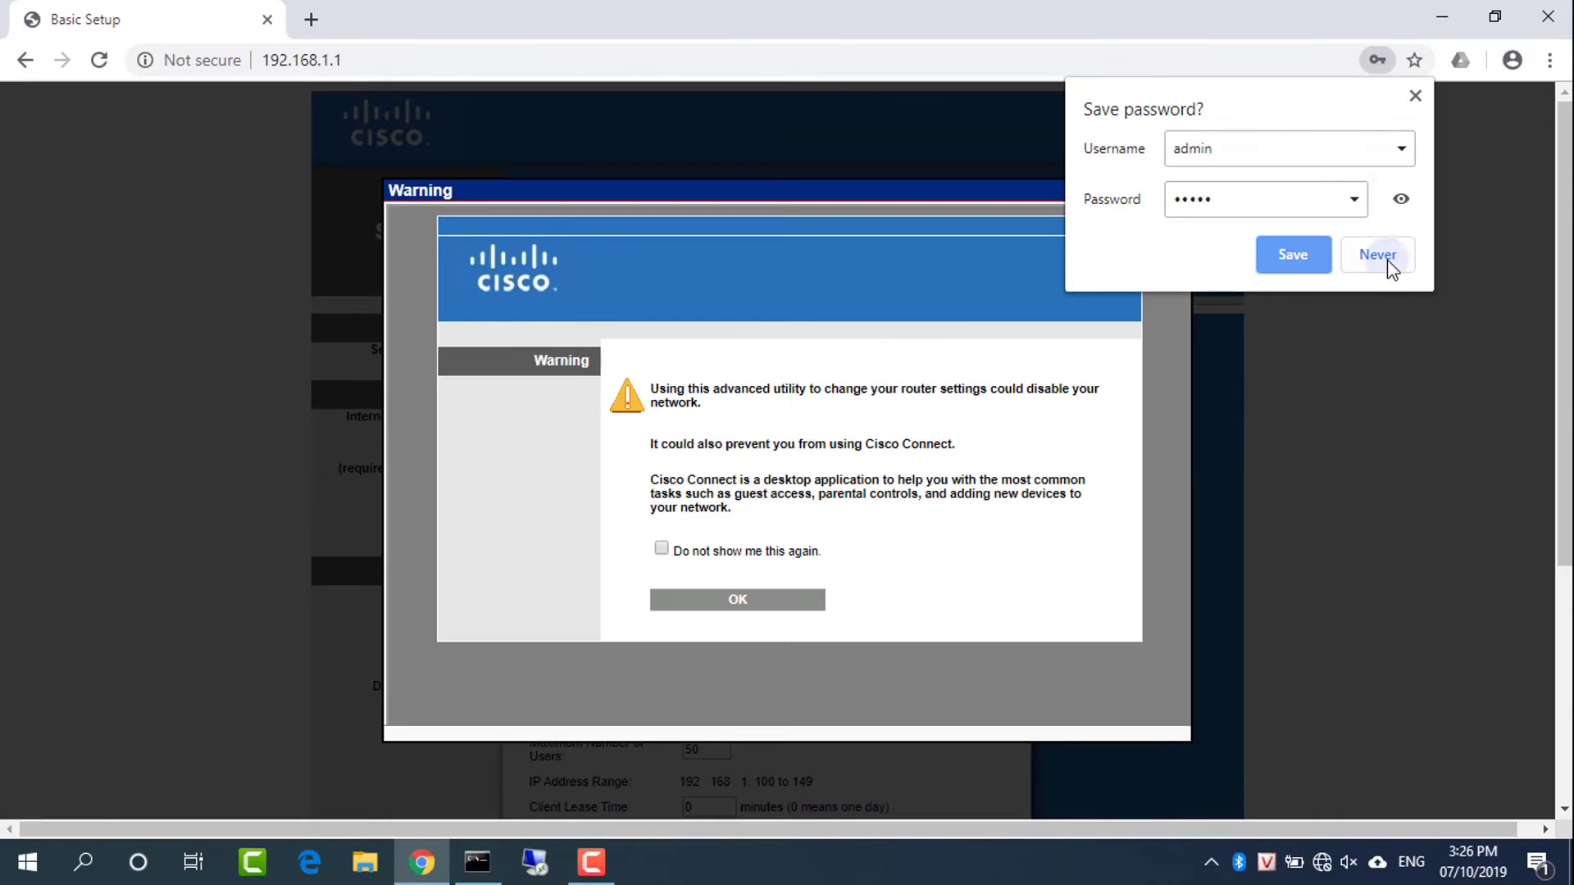
click(1388, 263)
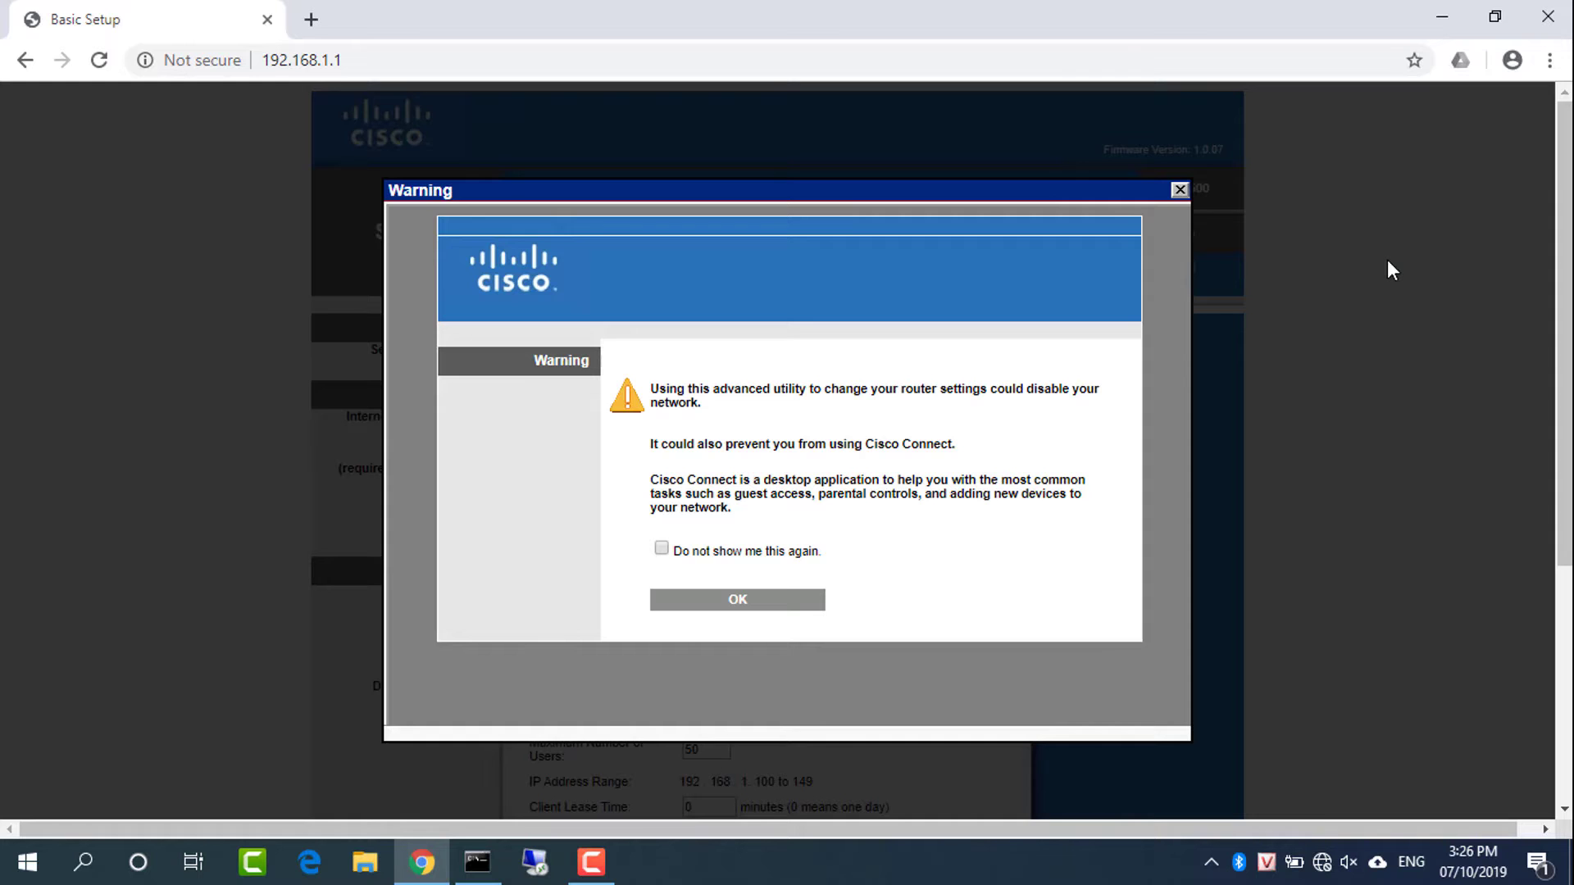
click(1180, 190)
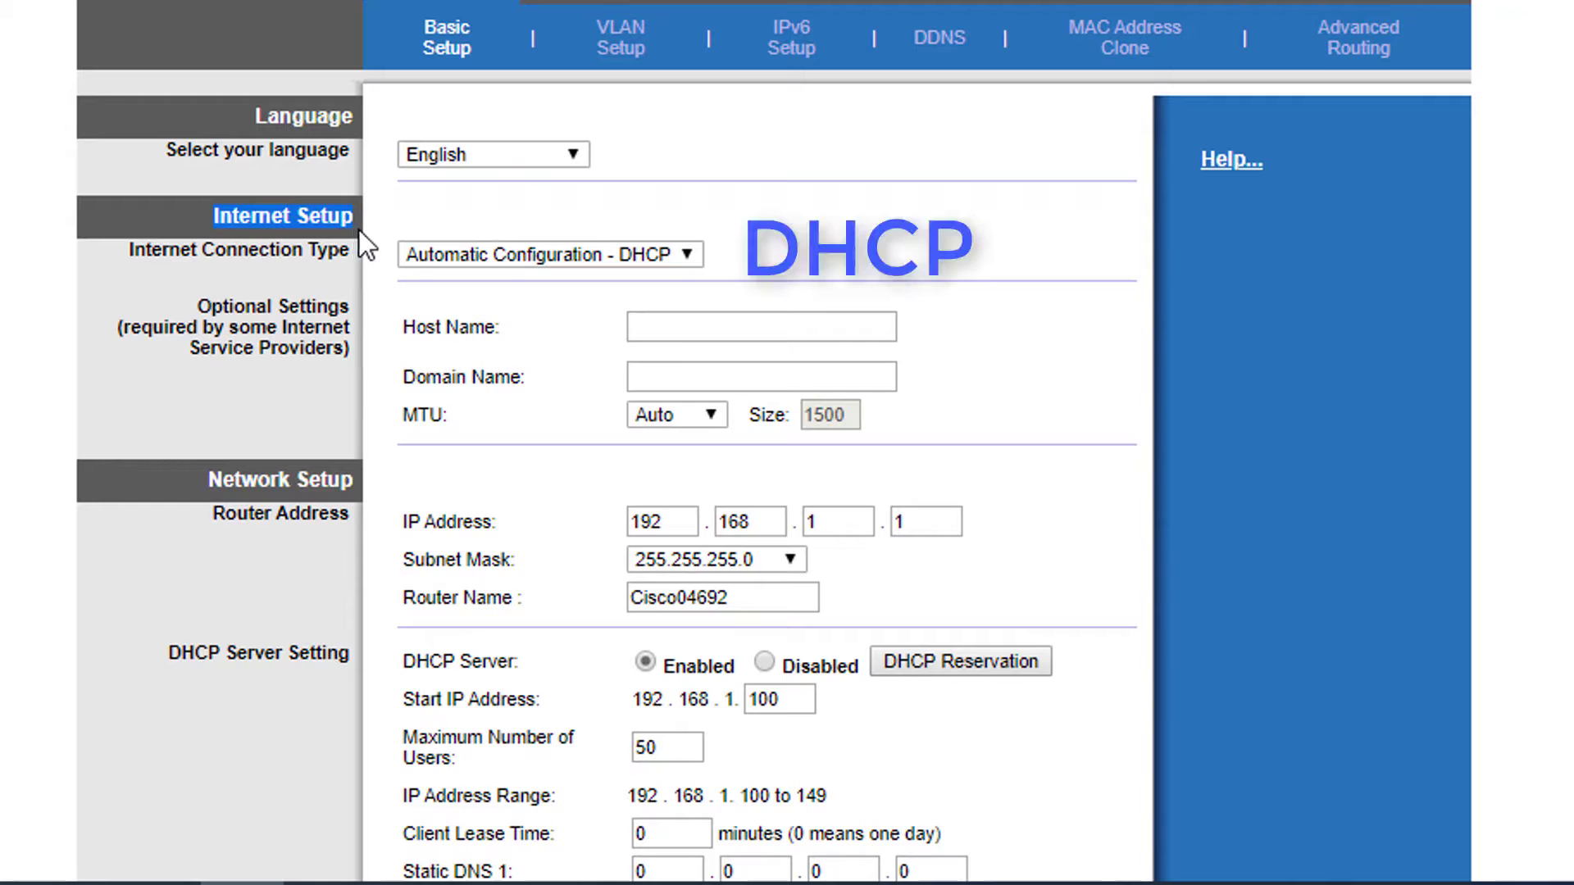
Keep the connection type as DHCP and change the router address's third octet to 10
click(518, 256)
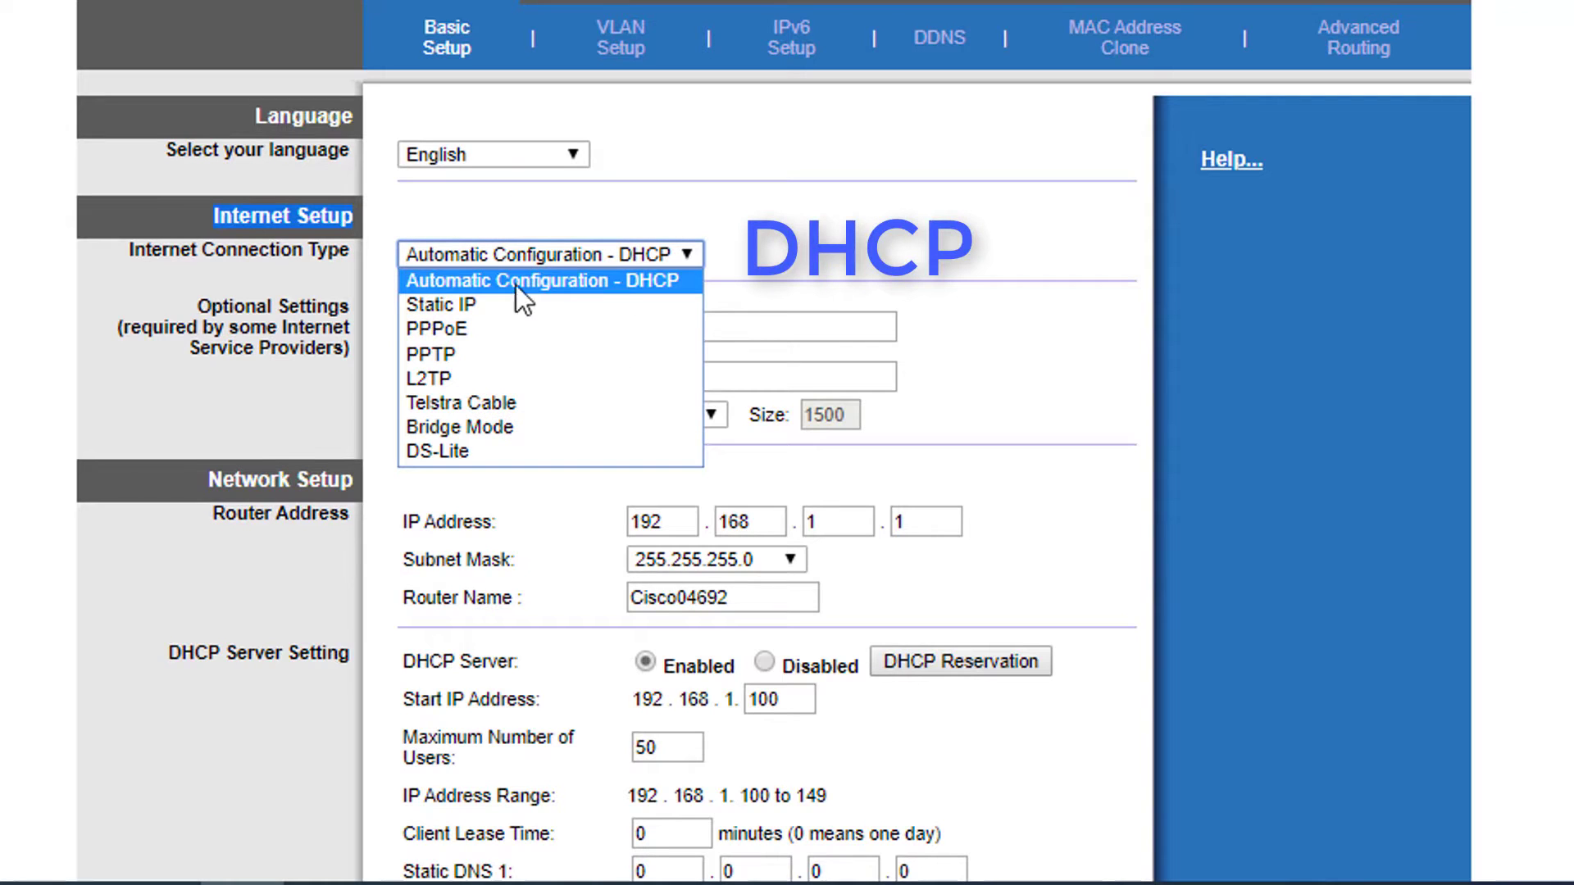
click(659, 287)
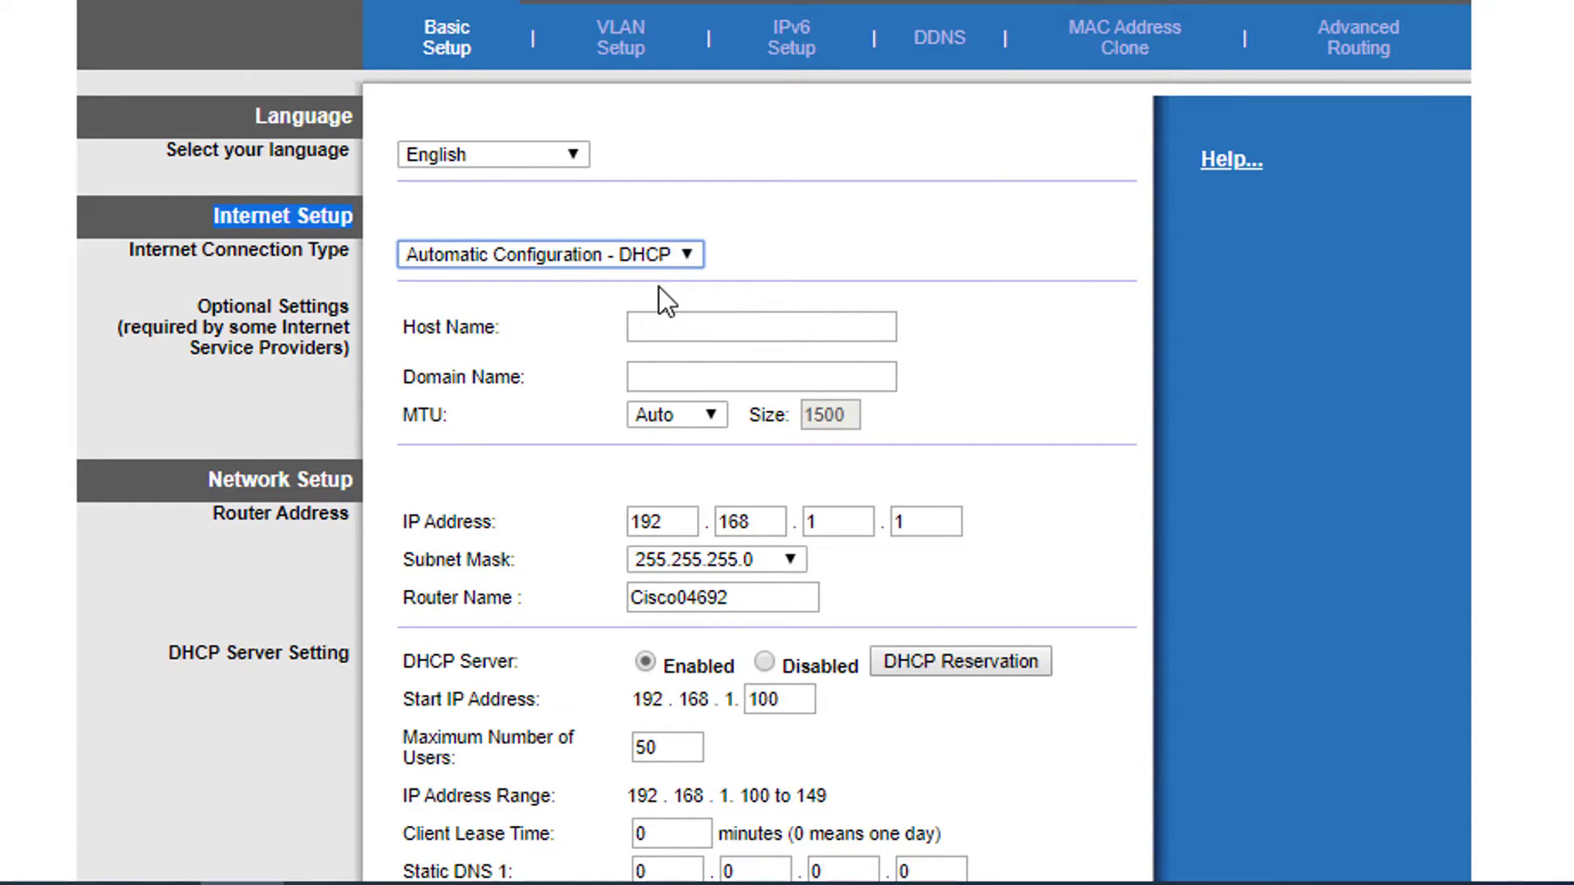
drag(208, 480, 353, 484)
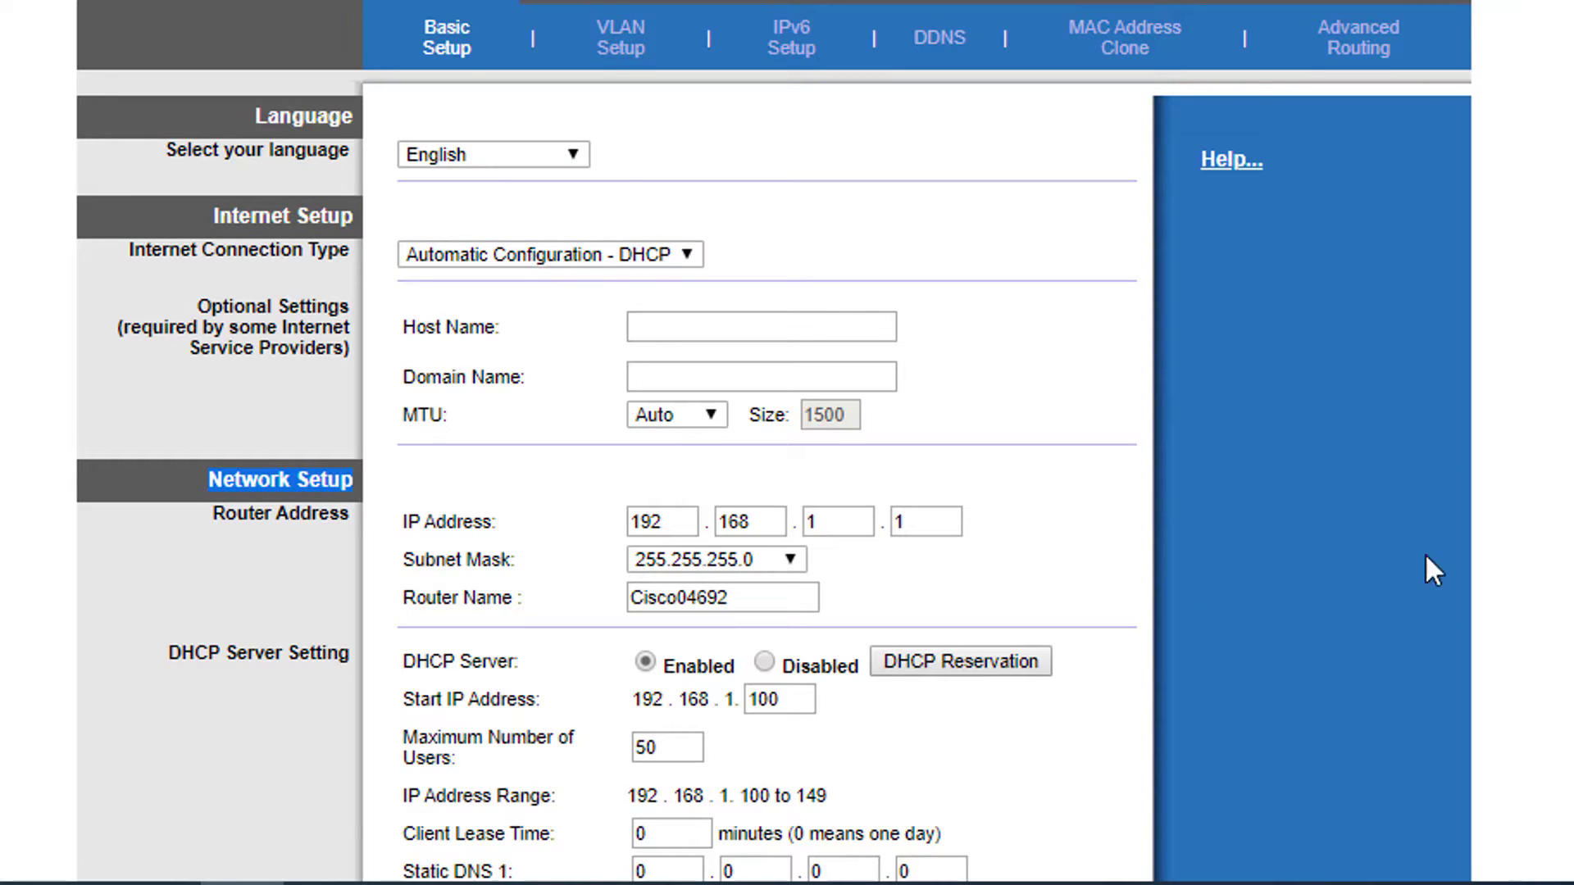
double_click(836, 522)
text(0)
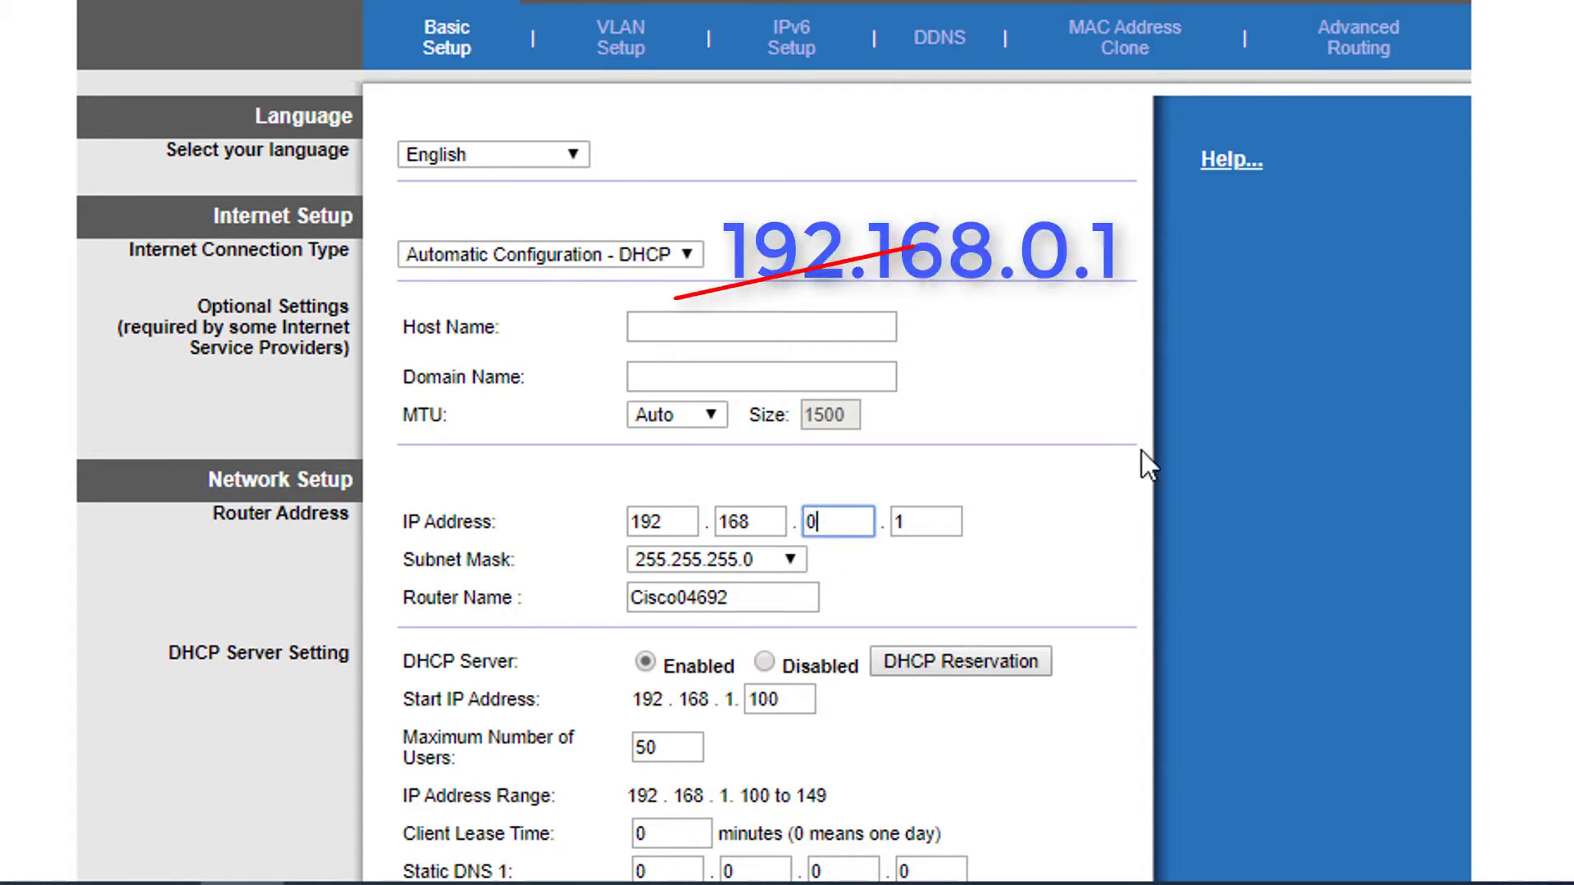
key(Tab)
key(shift+Tab)
key(shift+Tab)
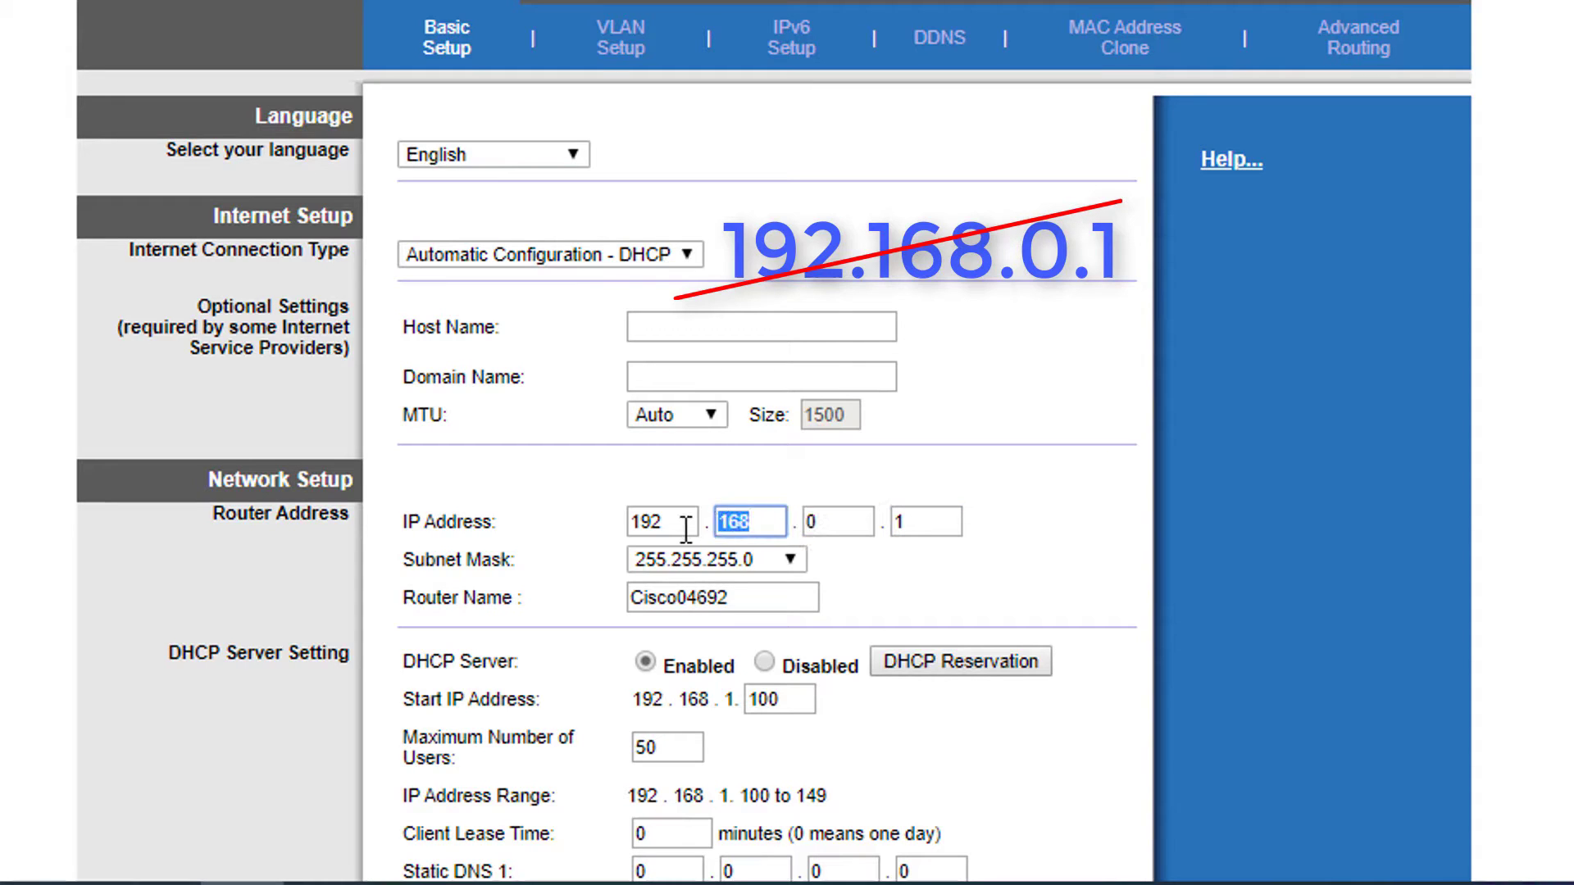
key(shift+Tab)
click(1226, 607)
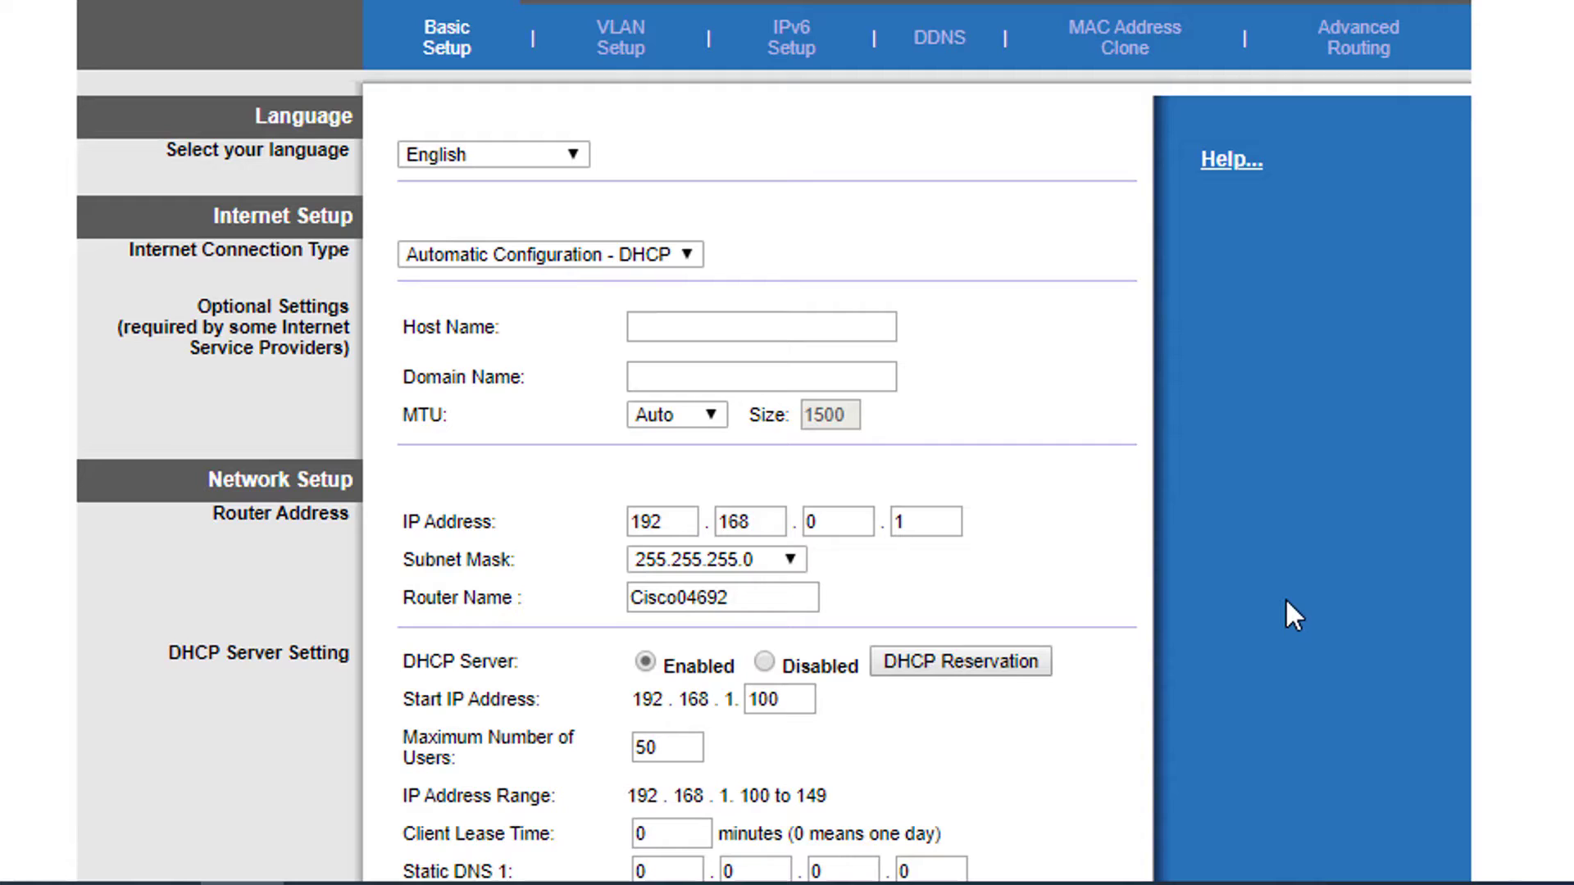
double_click(839, 526)
text(10)
click(1058, 579)
Leave the DHCP server enabled and save the Basic Setup settings
click(764, 662)
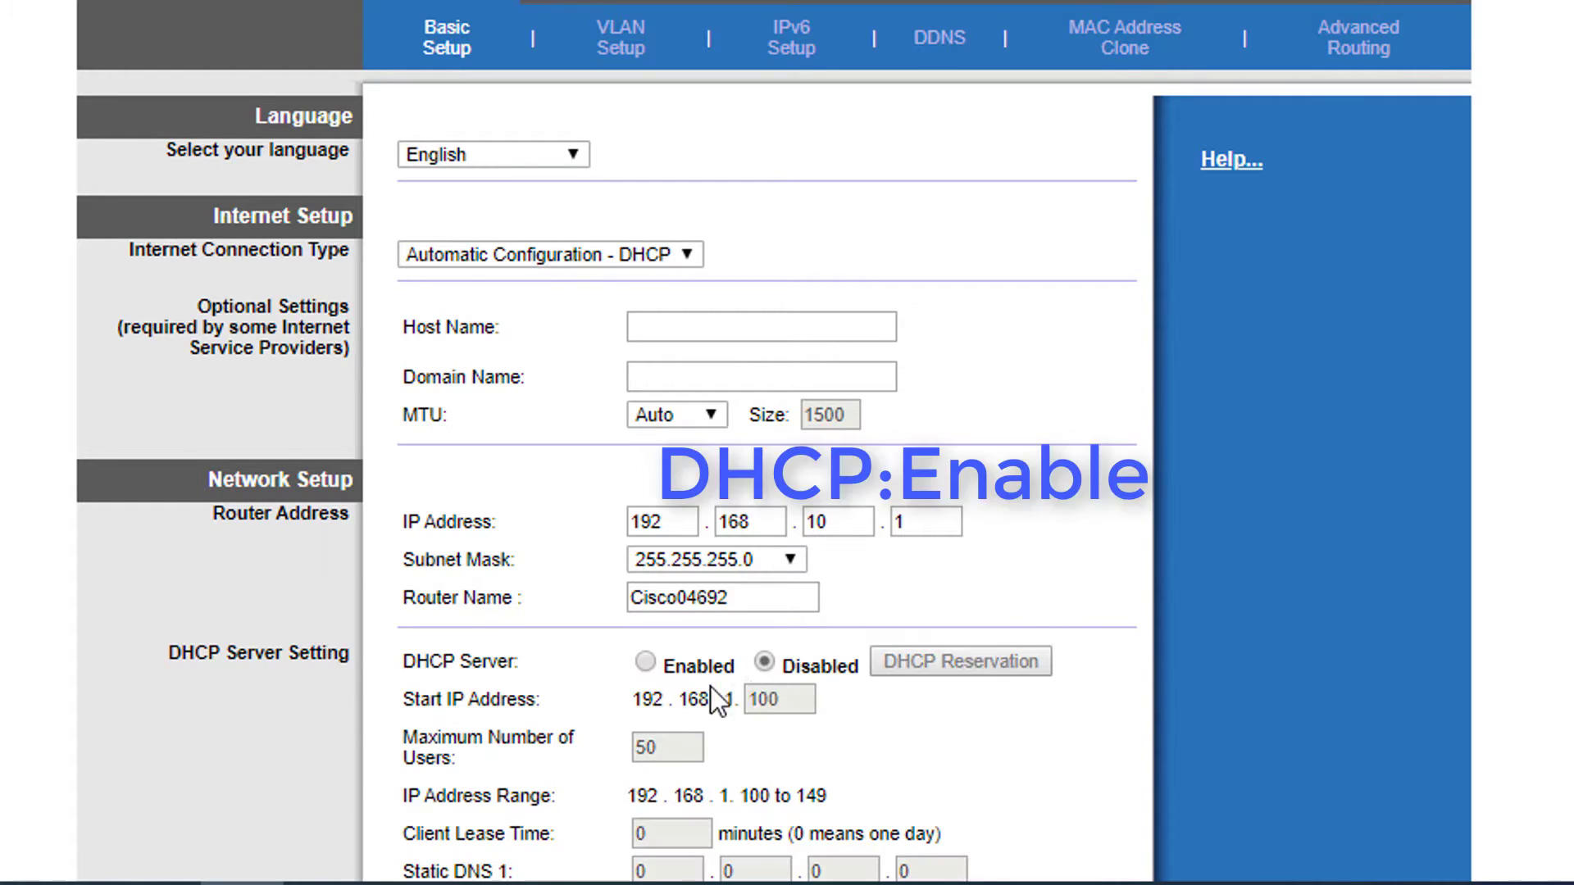
click(646, 663)
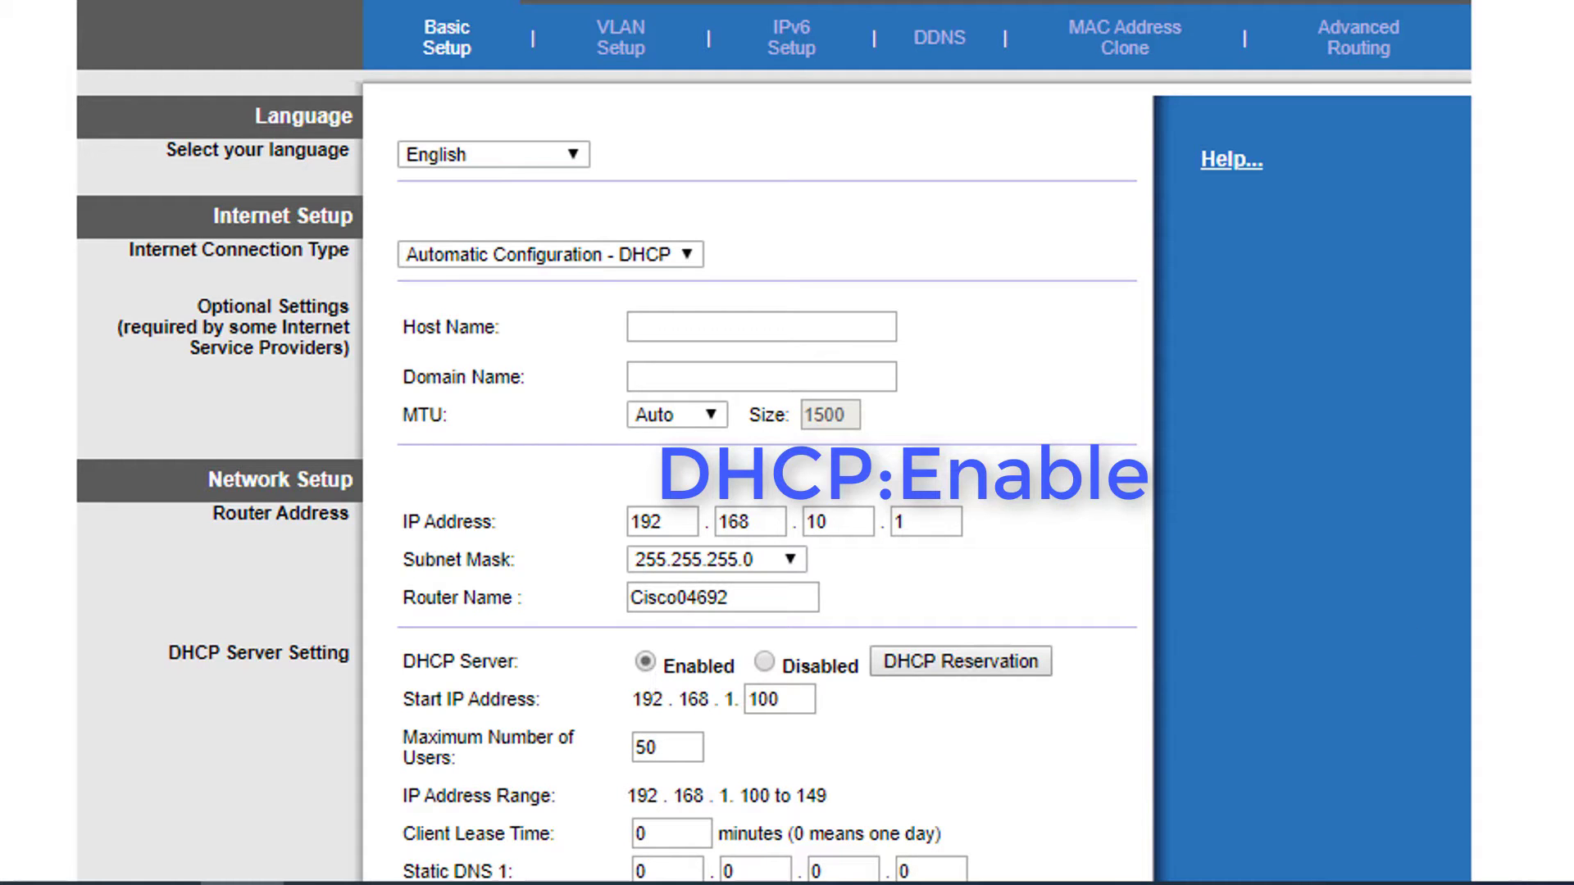
scroll(774, 443, down, 3)
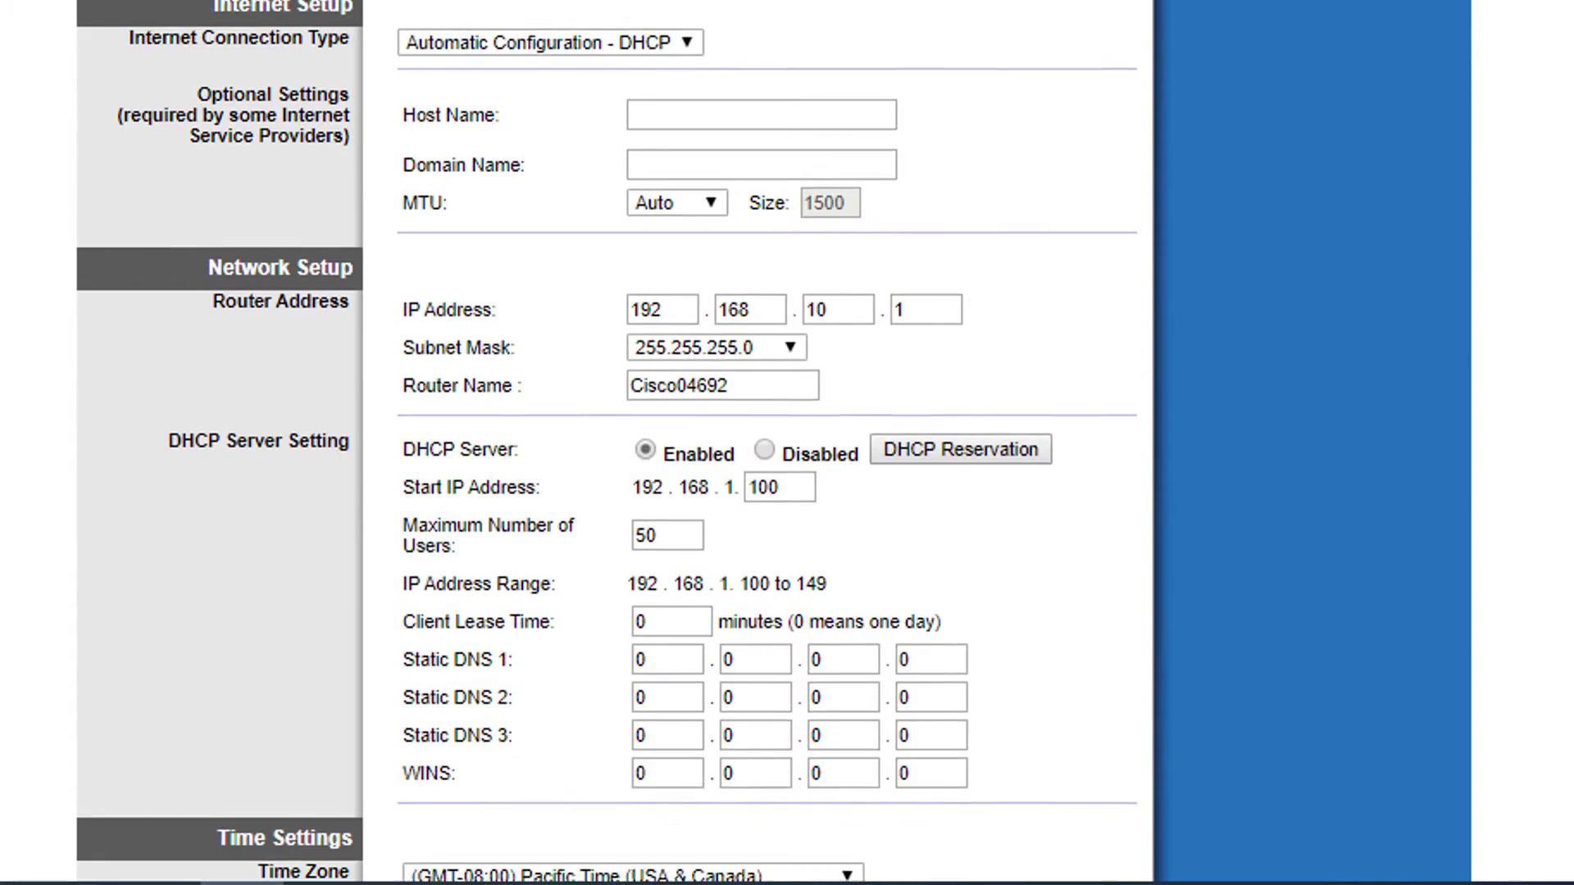
scroll(775, 443, down, 3)
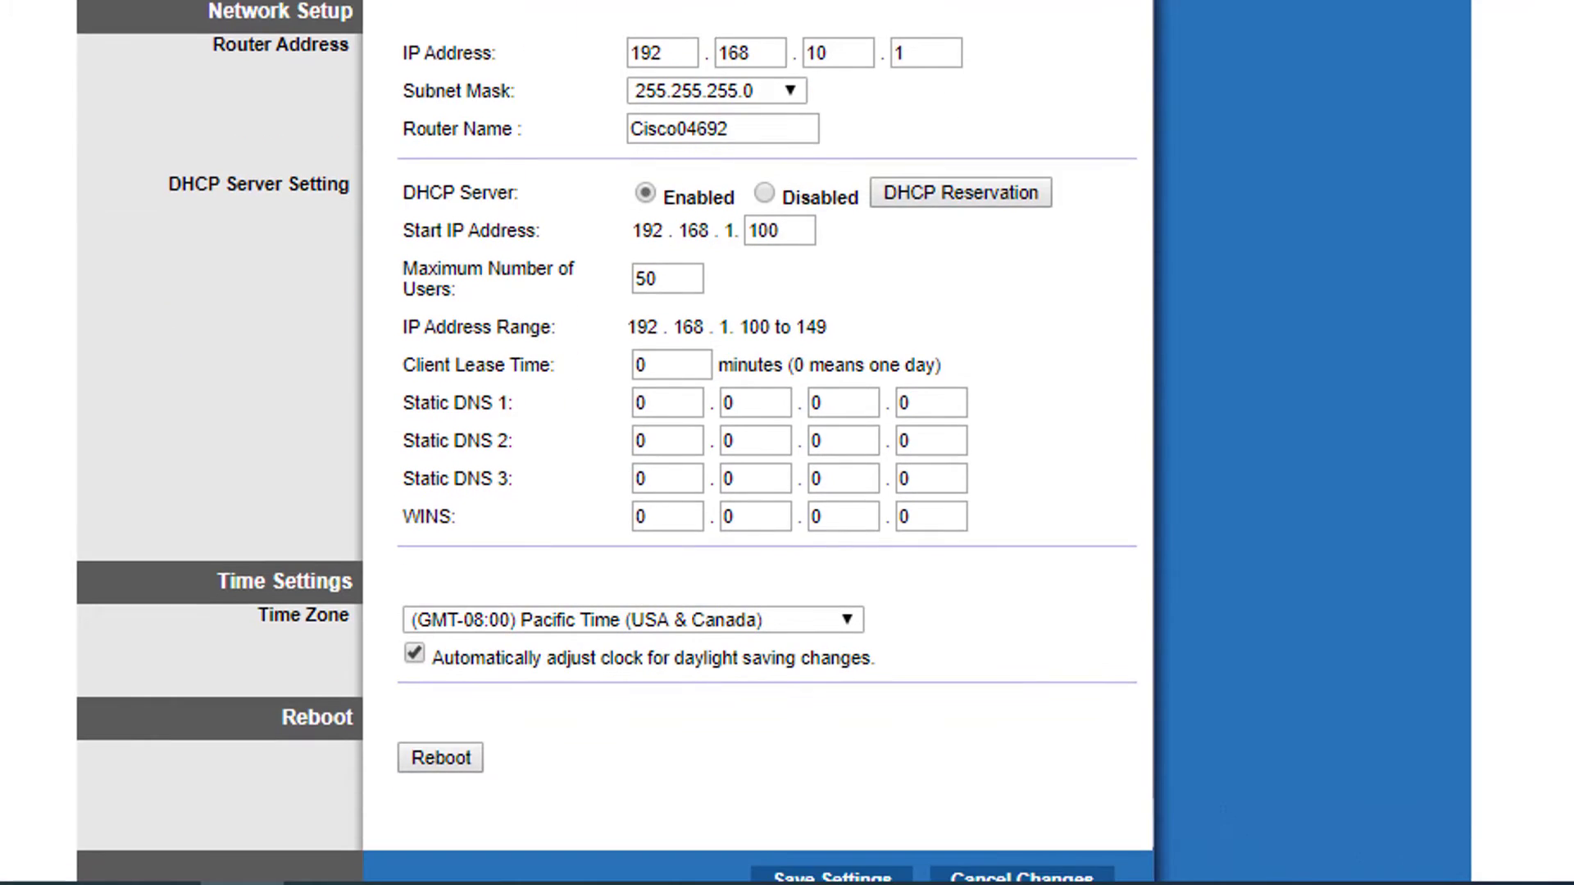
click(824, 827)
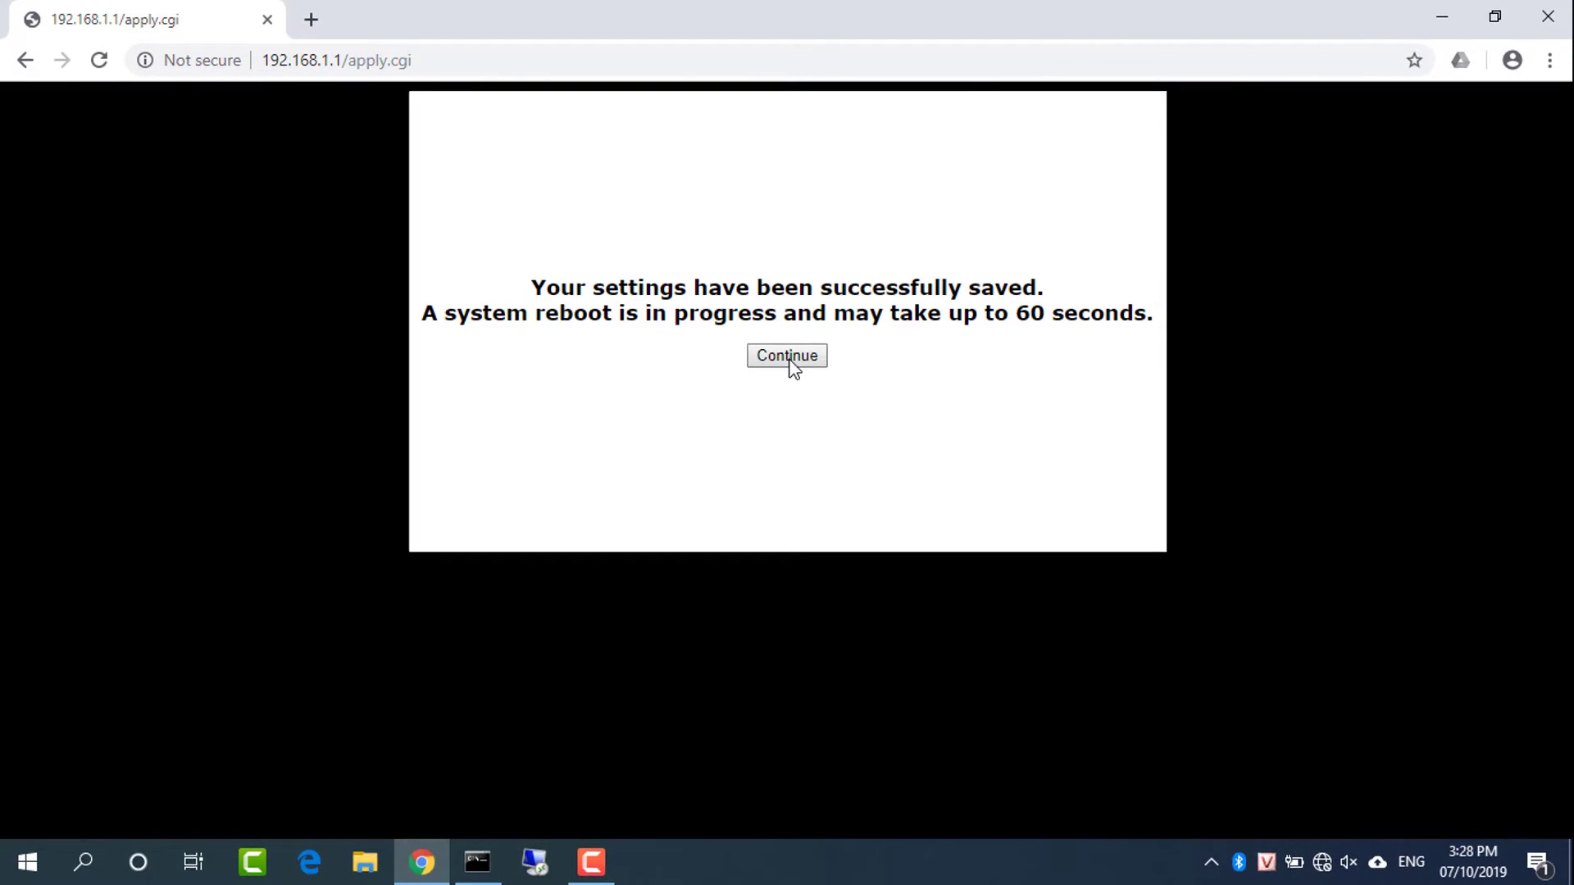
Continue to 192.168.10.1 and sign in with the router's admin username and password
click(789, 359)
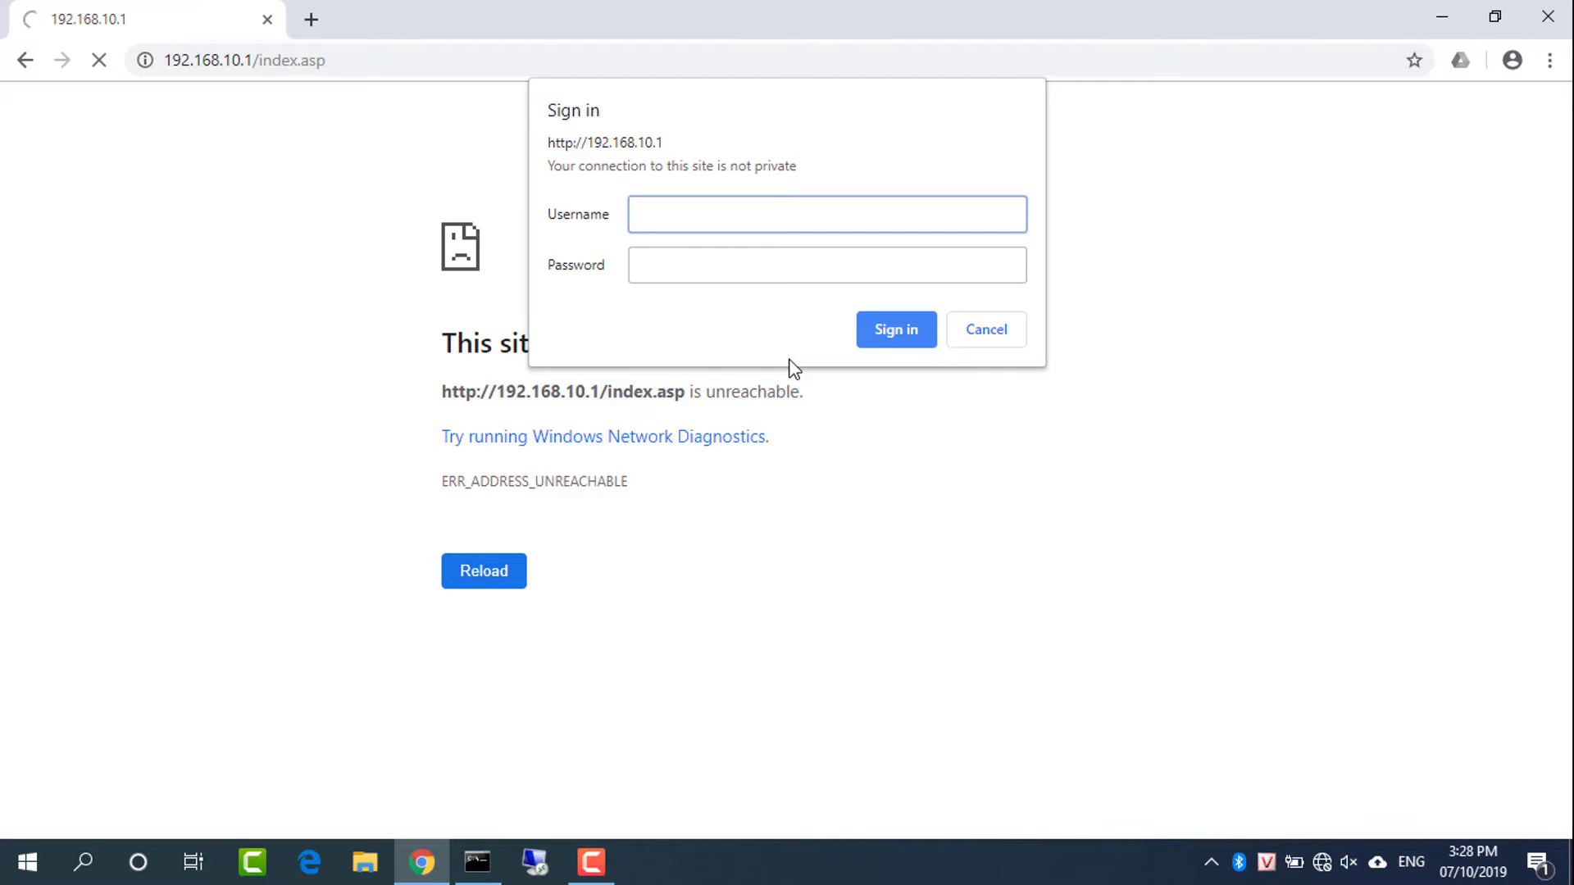
text(admin)
key(Tab)
text(admin)
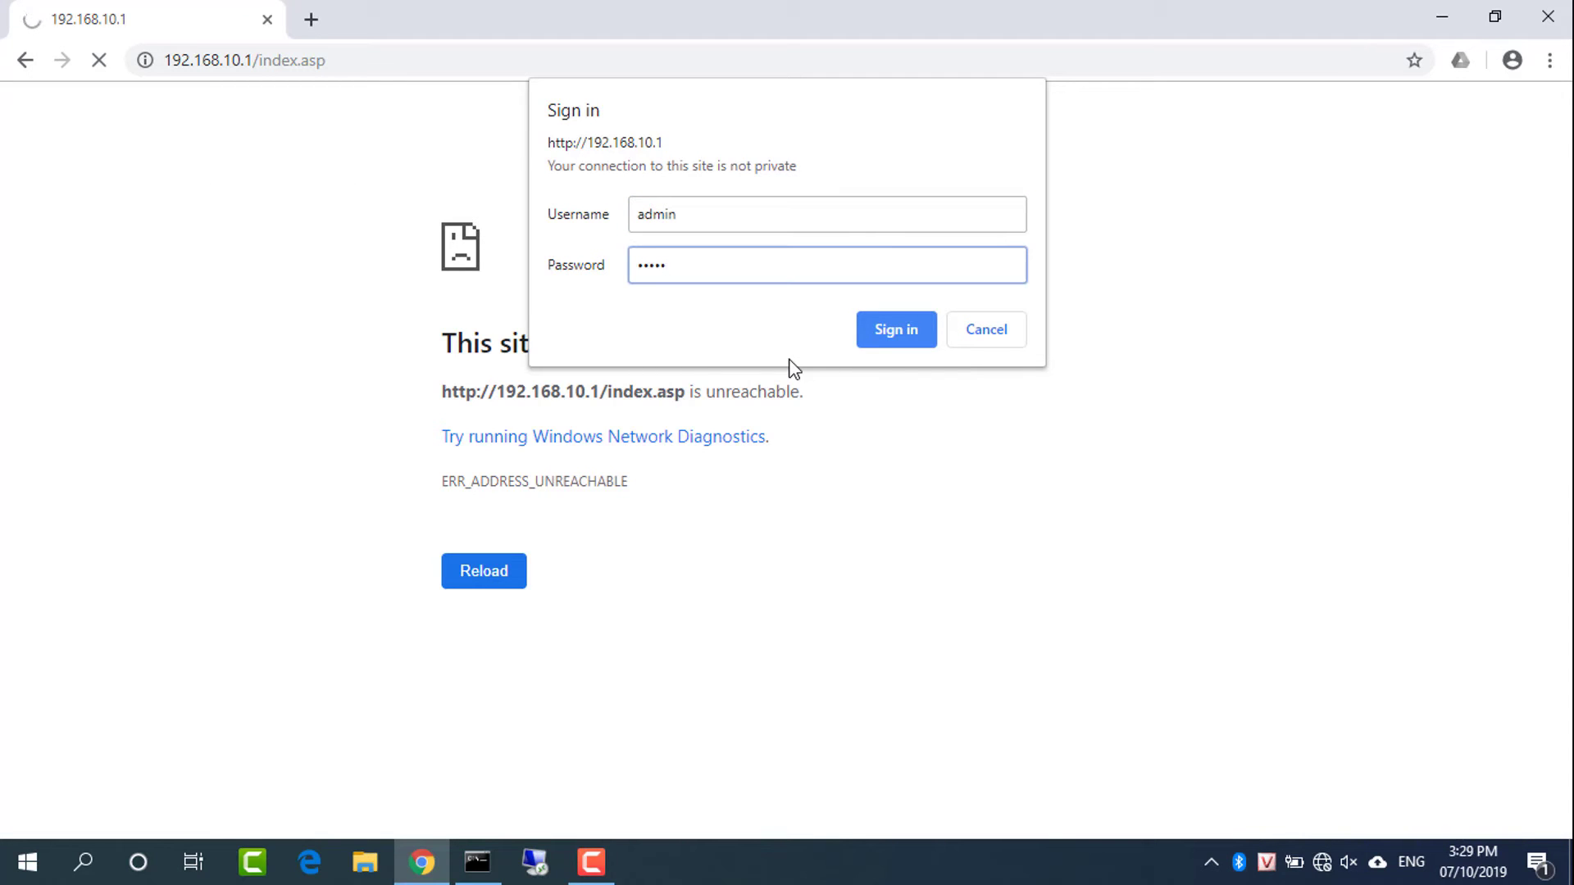
click(877, 339)
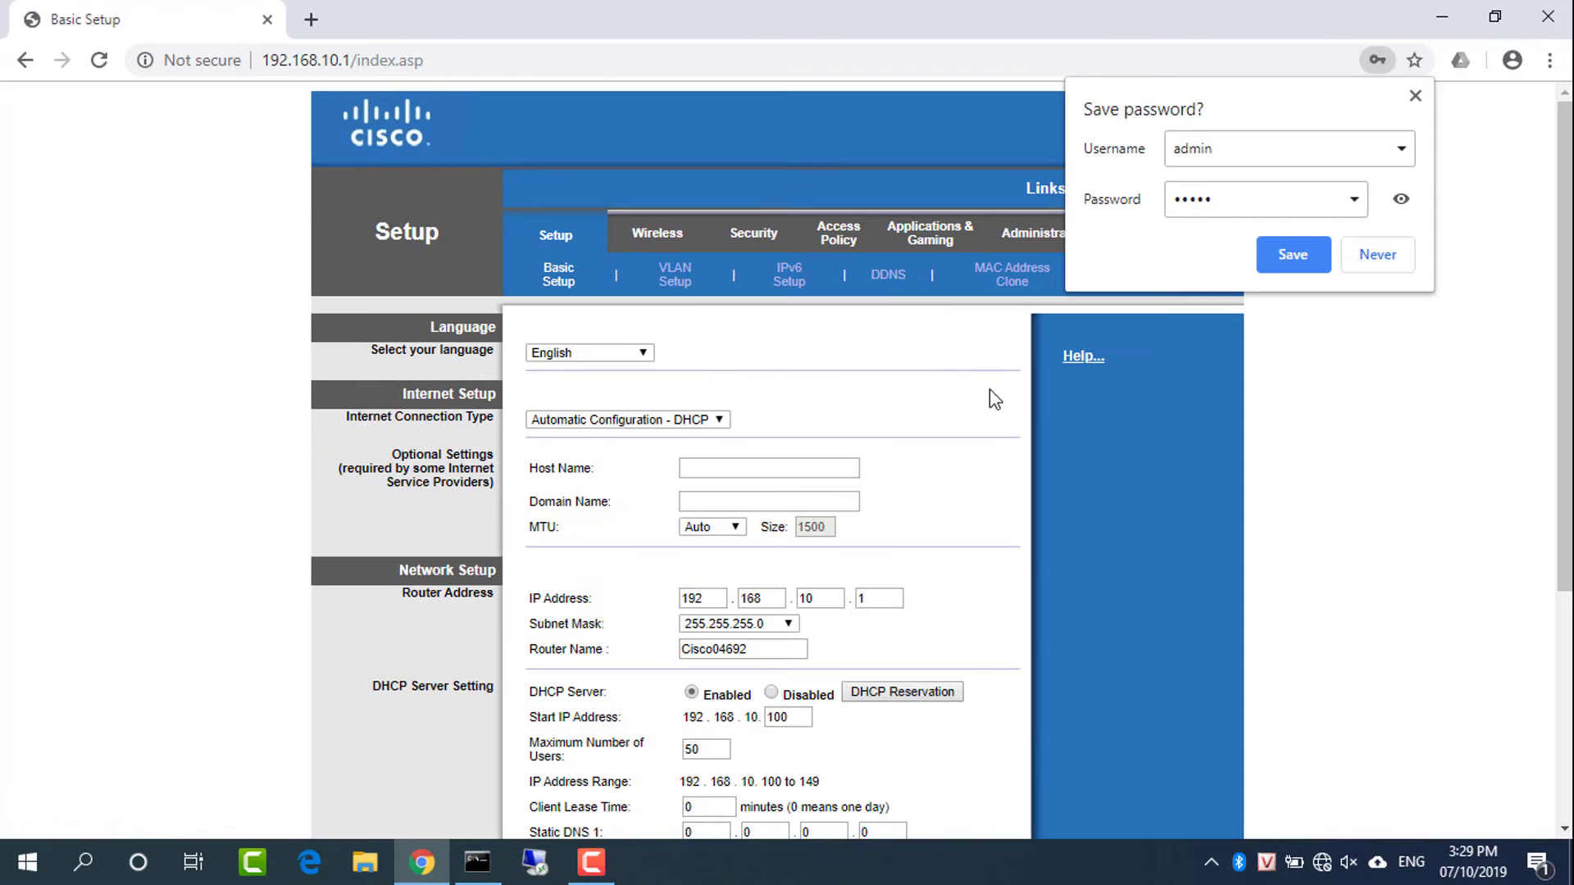
Dismiss Chrome's save-login offer and keep the connection type as automatic DHCP
click(1401, 198)
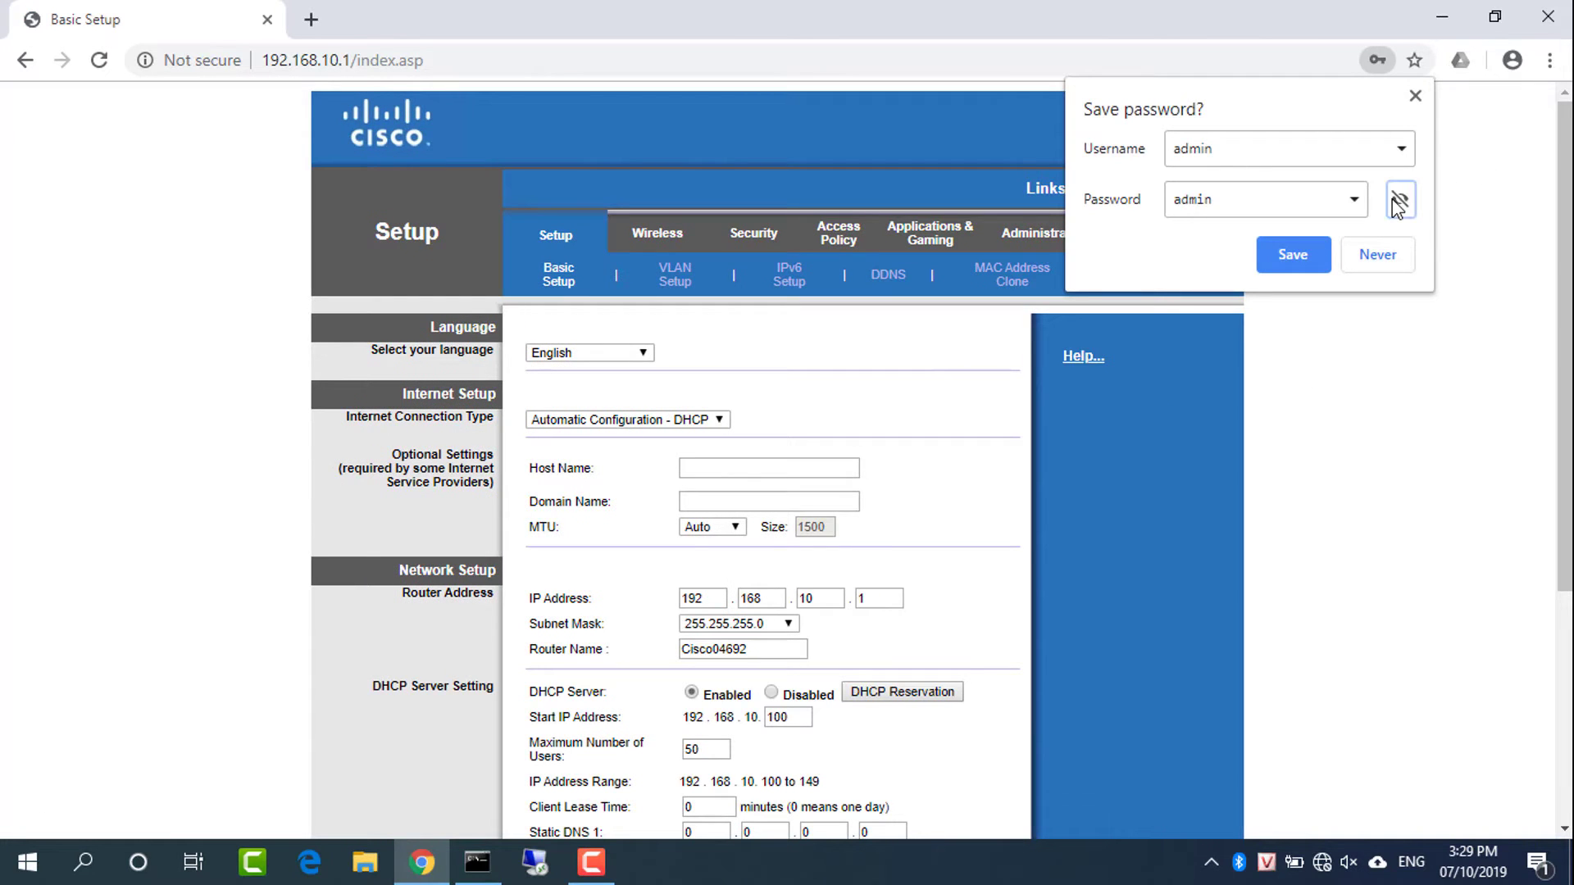
click(1416, 97)
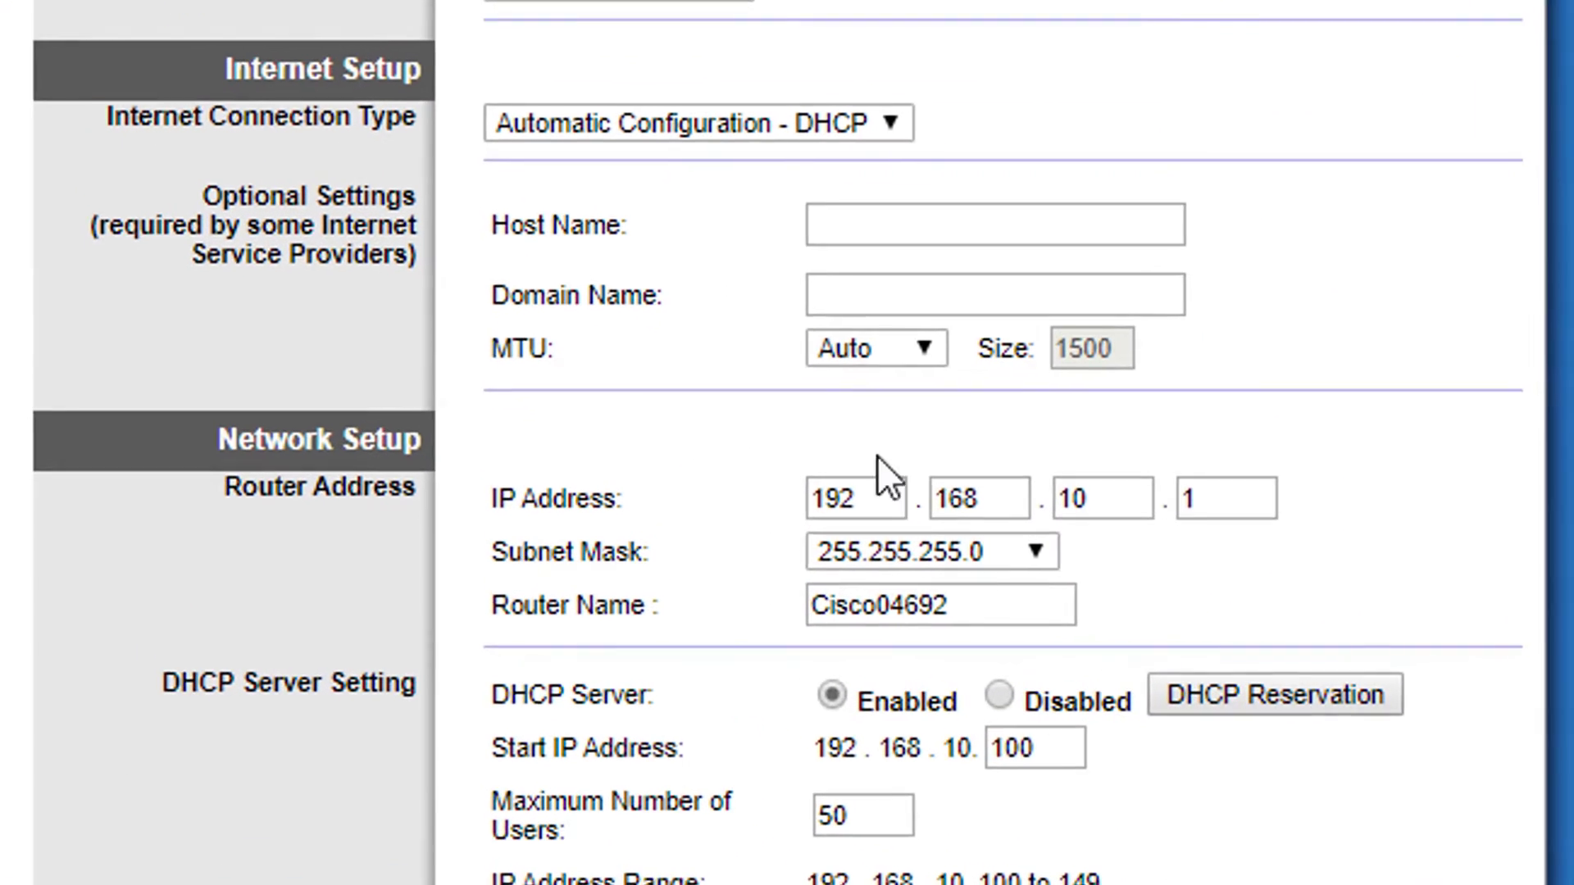
click(859, 123)
click(853, 144)
Highlight the router address 192.168.10.1 octets and the DHCP start address 192.168.10.100
double_click(876, 499)
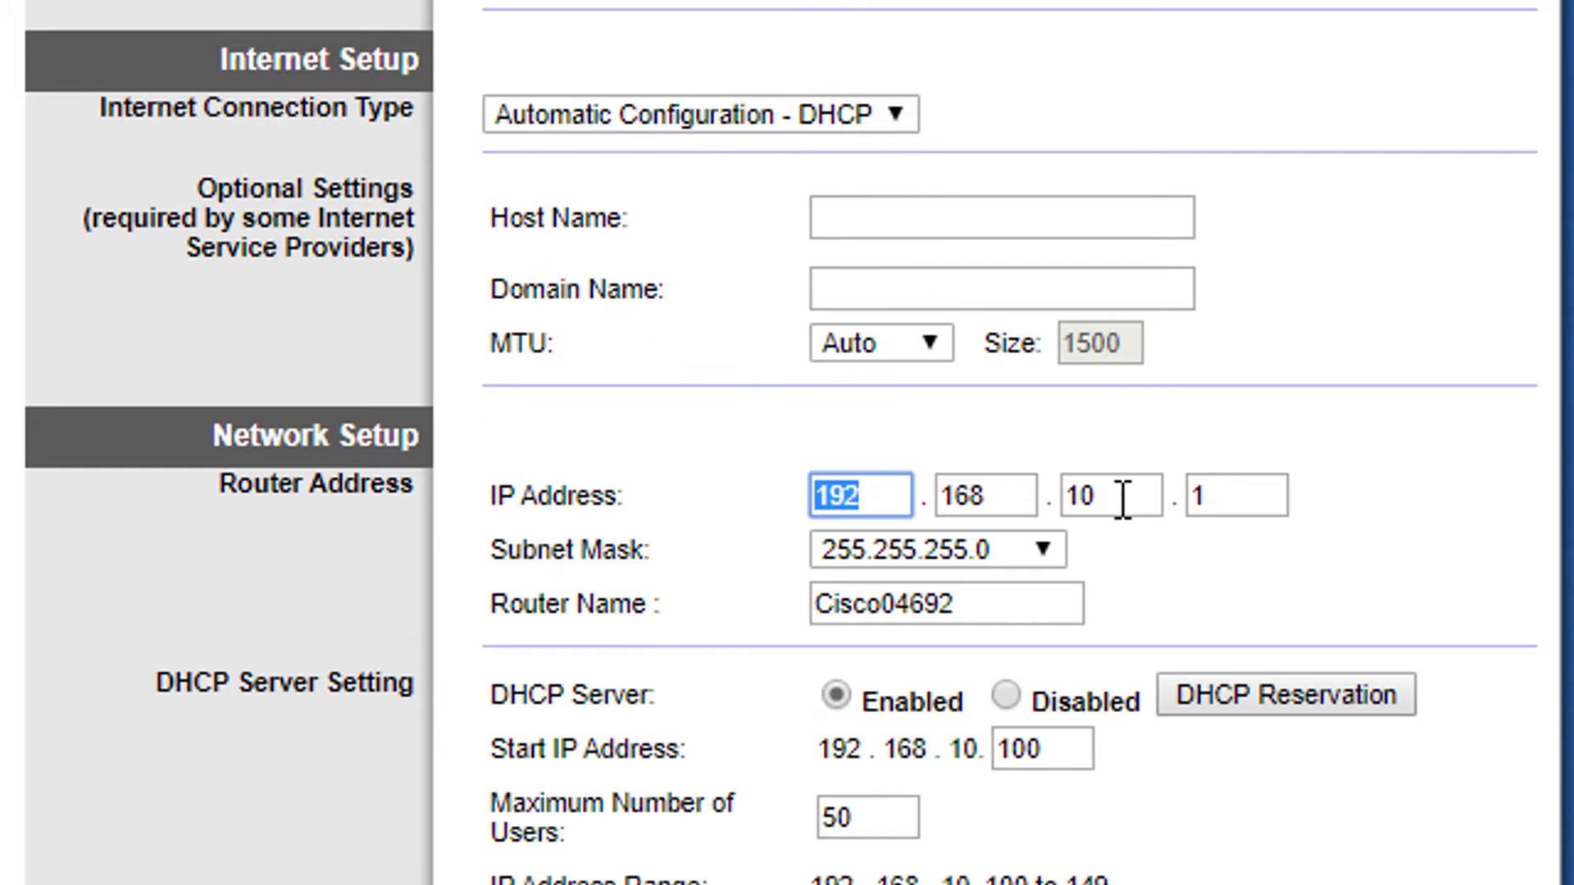
double_click(1124, 499)
double_click(1269, 495)
scroll(787, 442, down, 2)
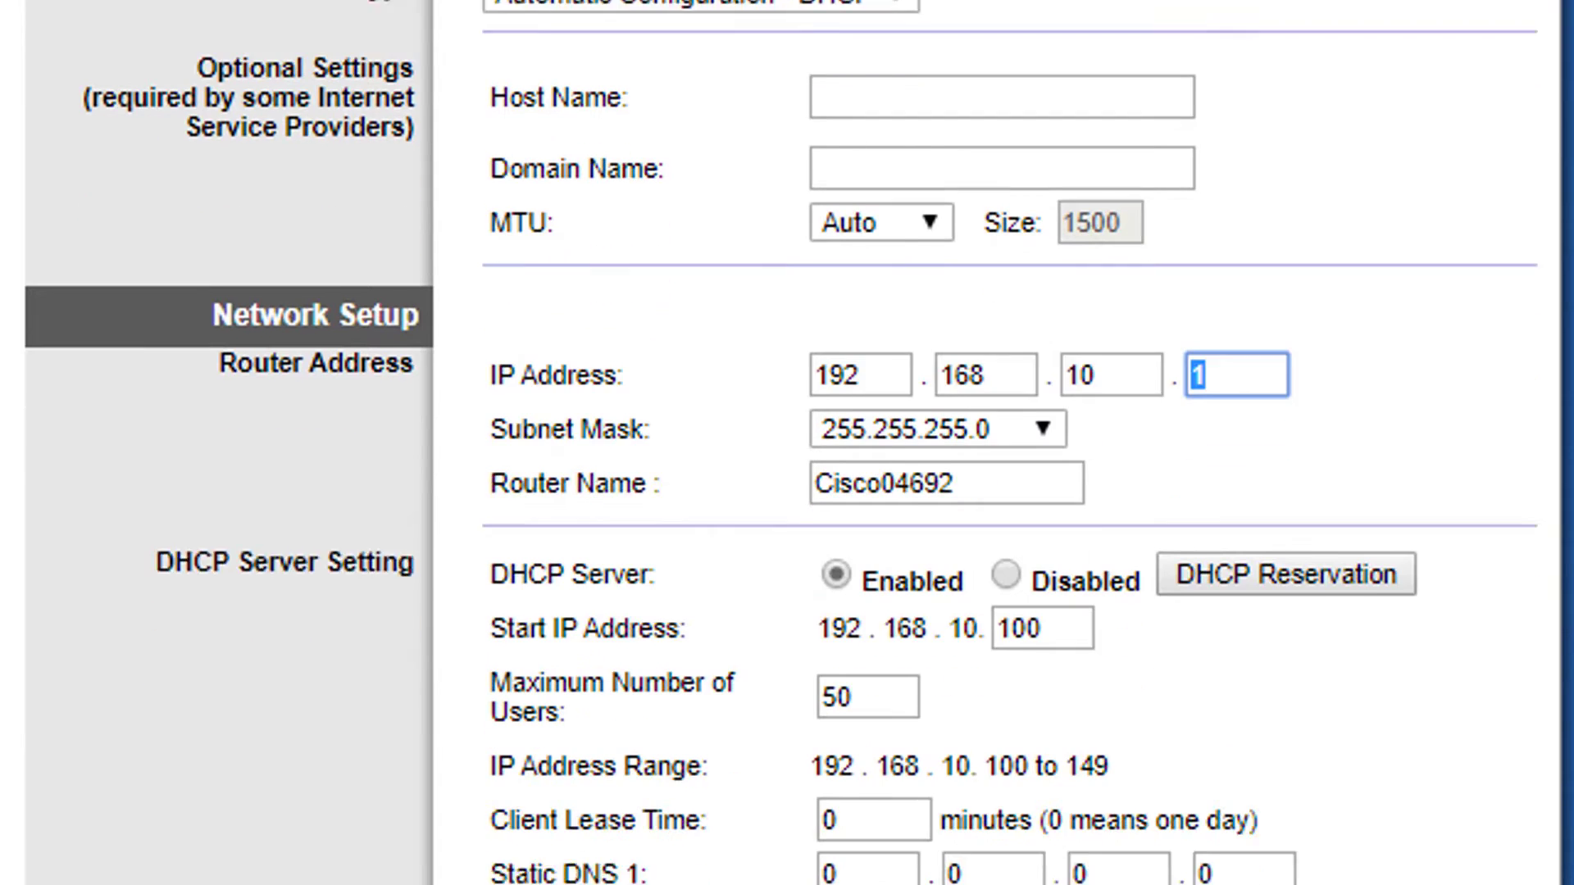
scroll(681, 635, down, 1)
drag(820, 564, 1179, 578)
click(1179, 578)
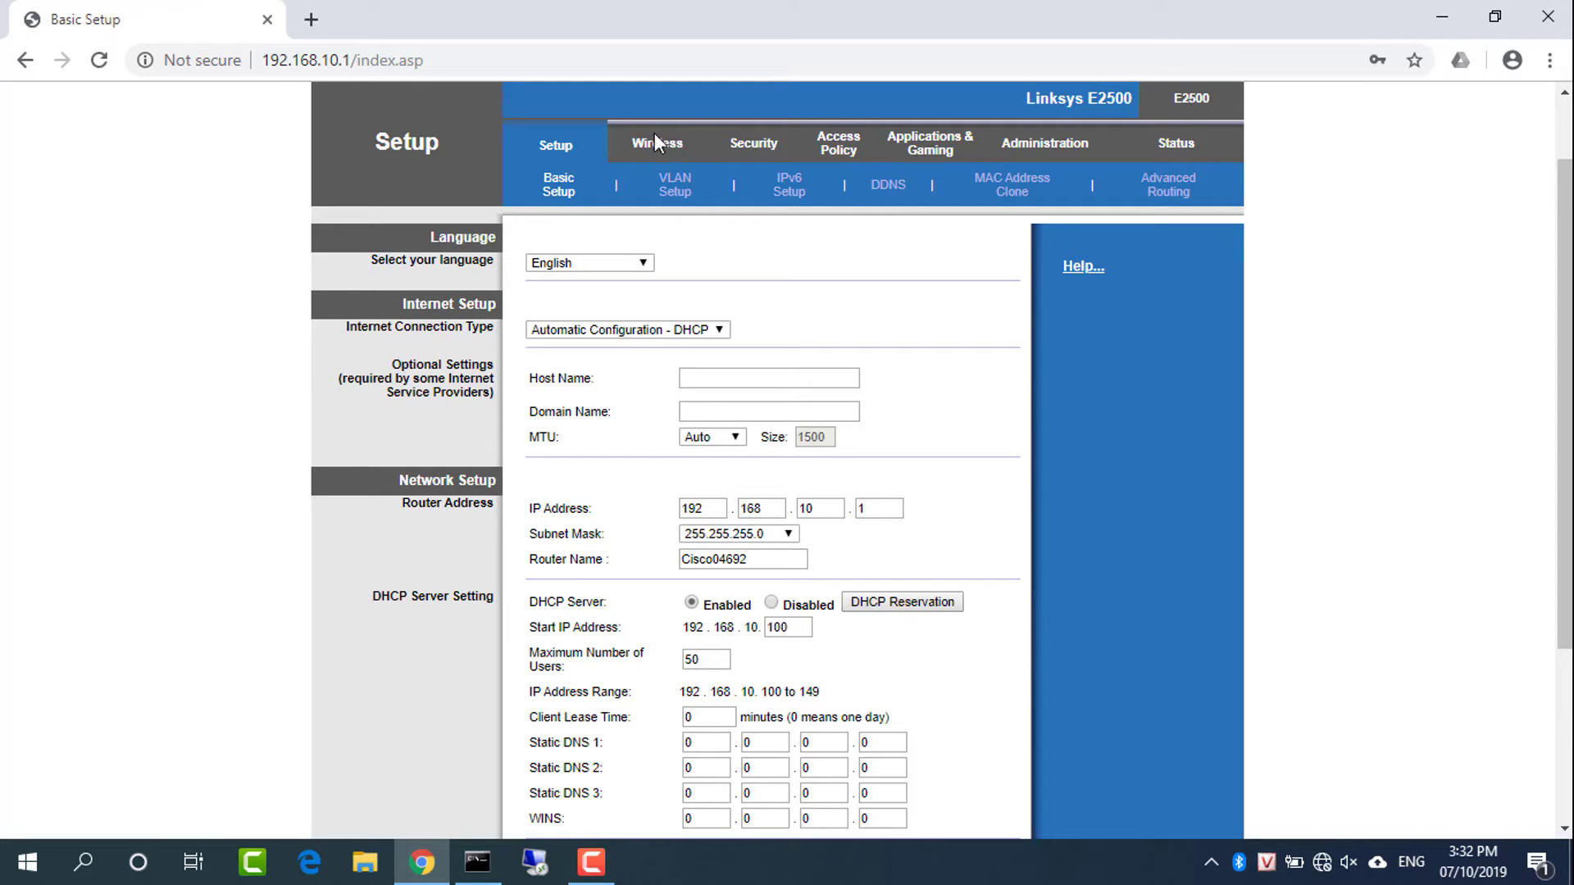
In manual Basic Wireless Settings, rename the 5 GHz SSID to Cisco_5G and the 2.4 GHz SSID to Cisco
click(656, 149)
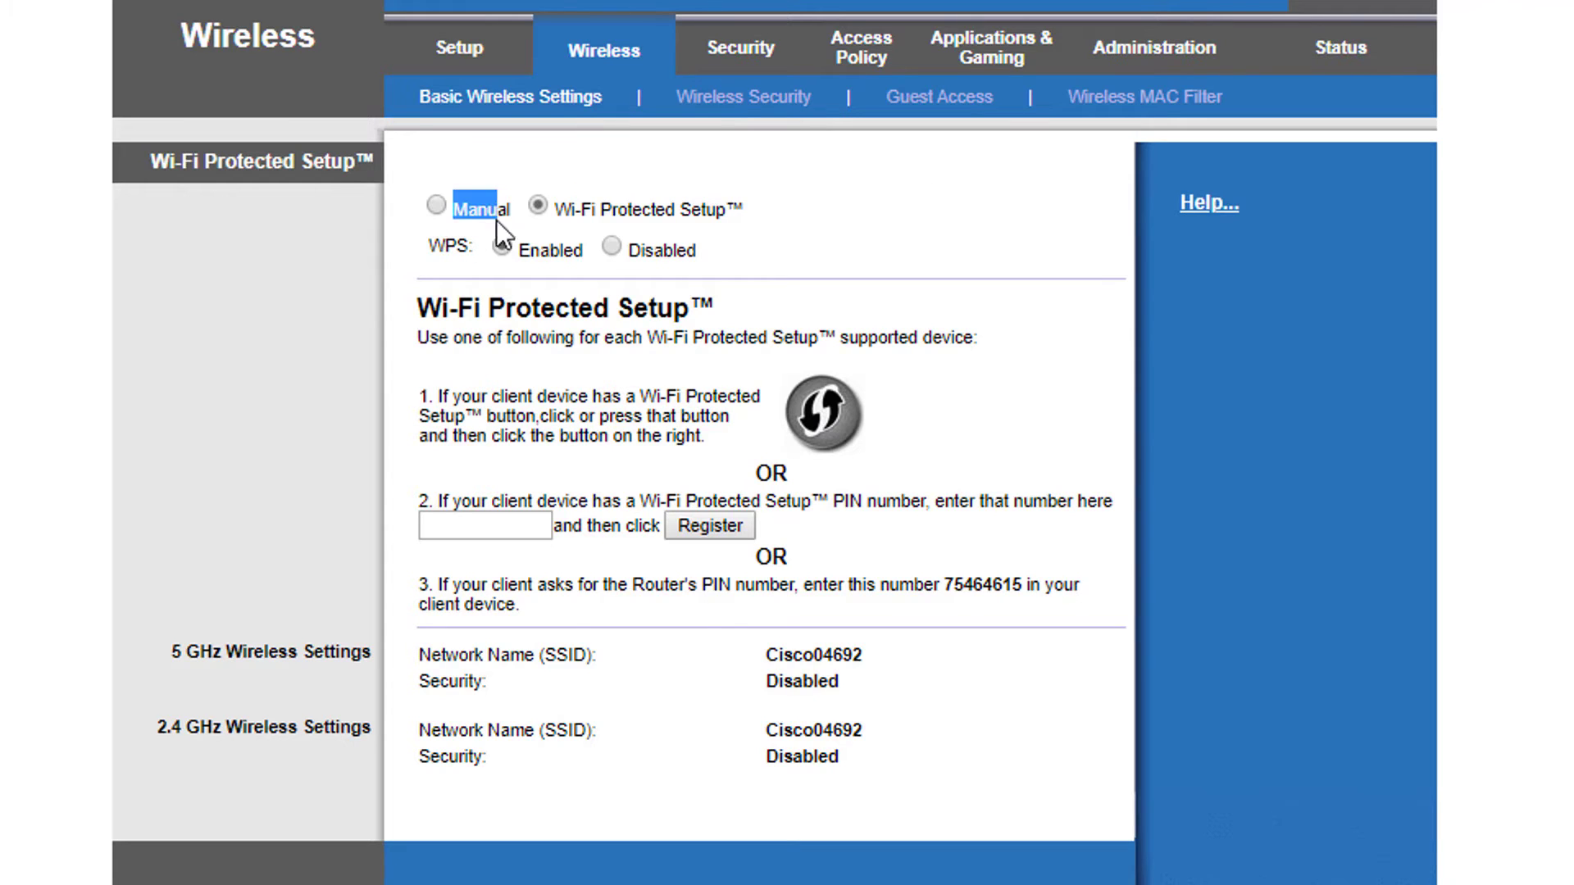
click(435, 210)
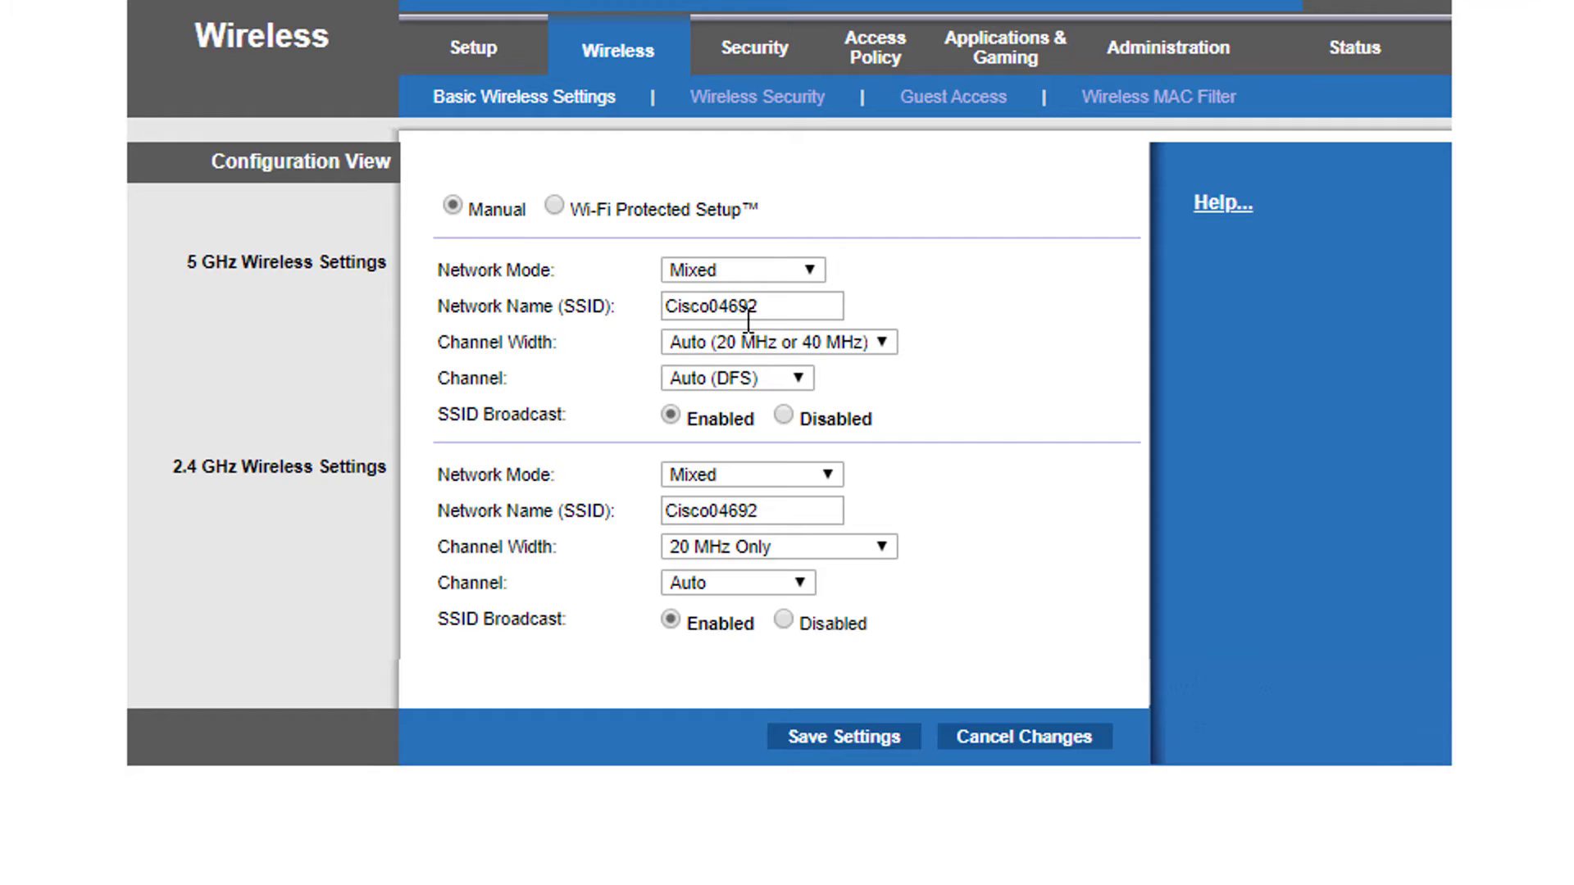
mouse_move(774, 309)
mouse_down()
mouse_move(670, 309)
mouse_move(801, 316)
mouse_up()
click(723, 304)
key(BackSpace)
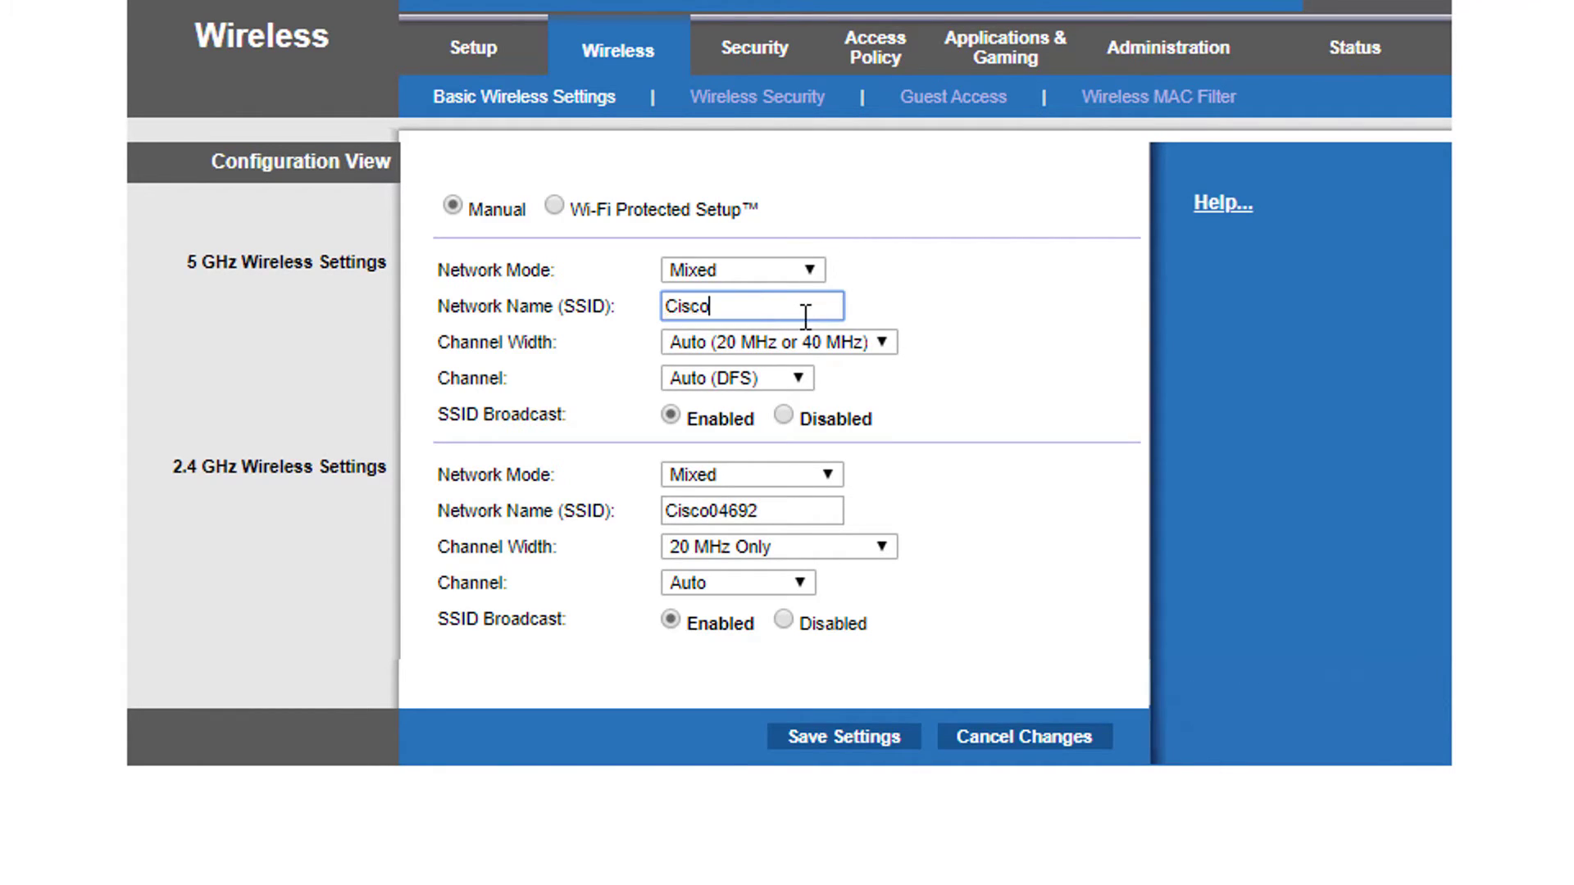
drag(710, 511, 762, 512)
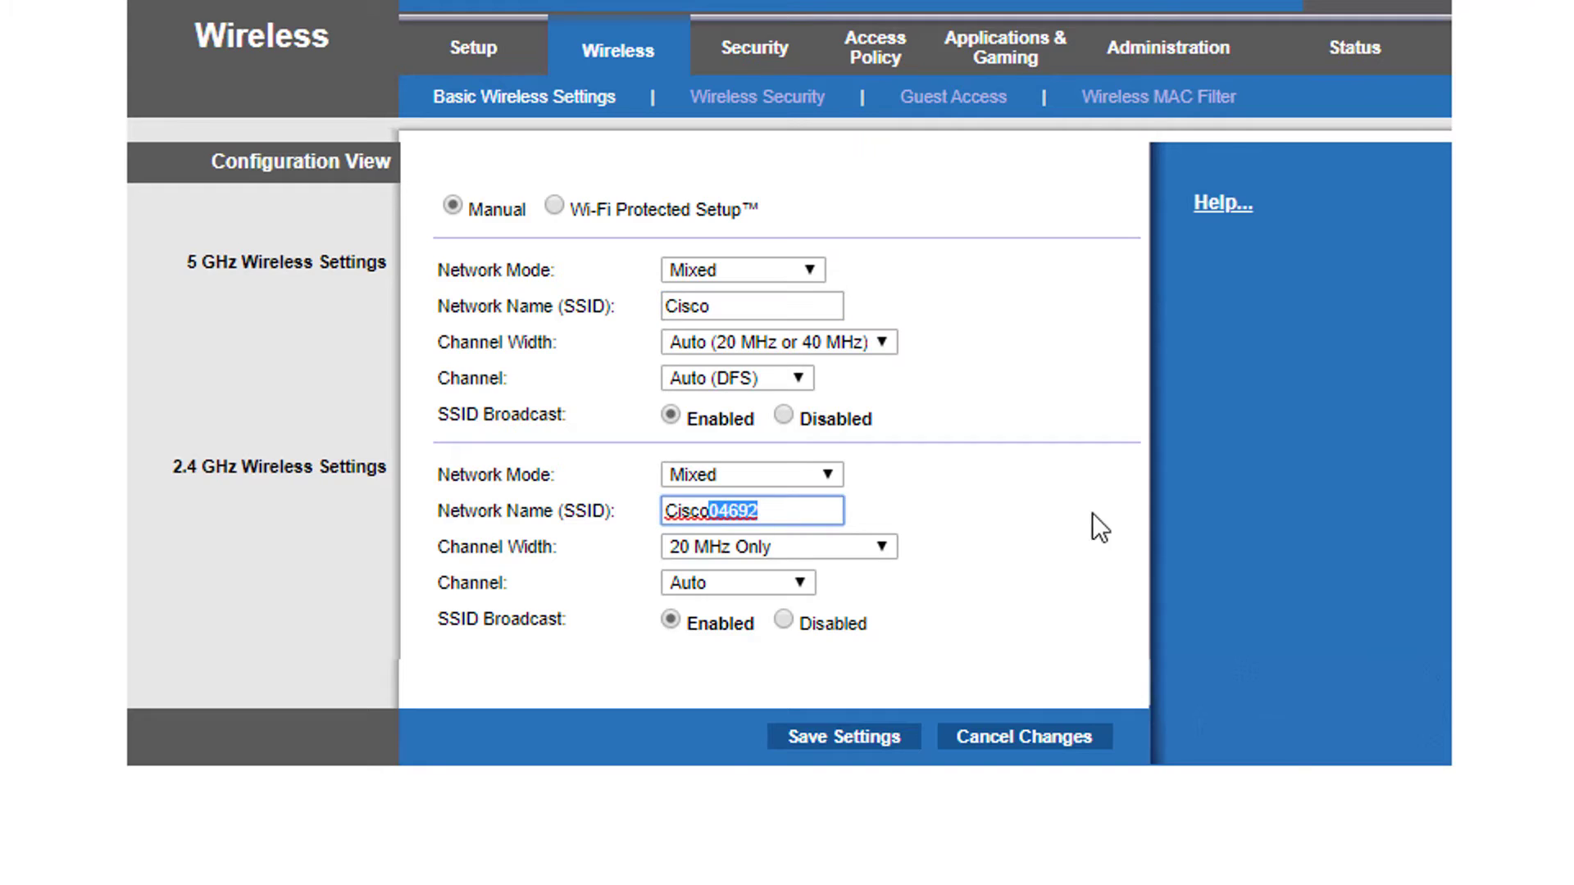
text(_5G)
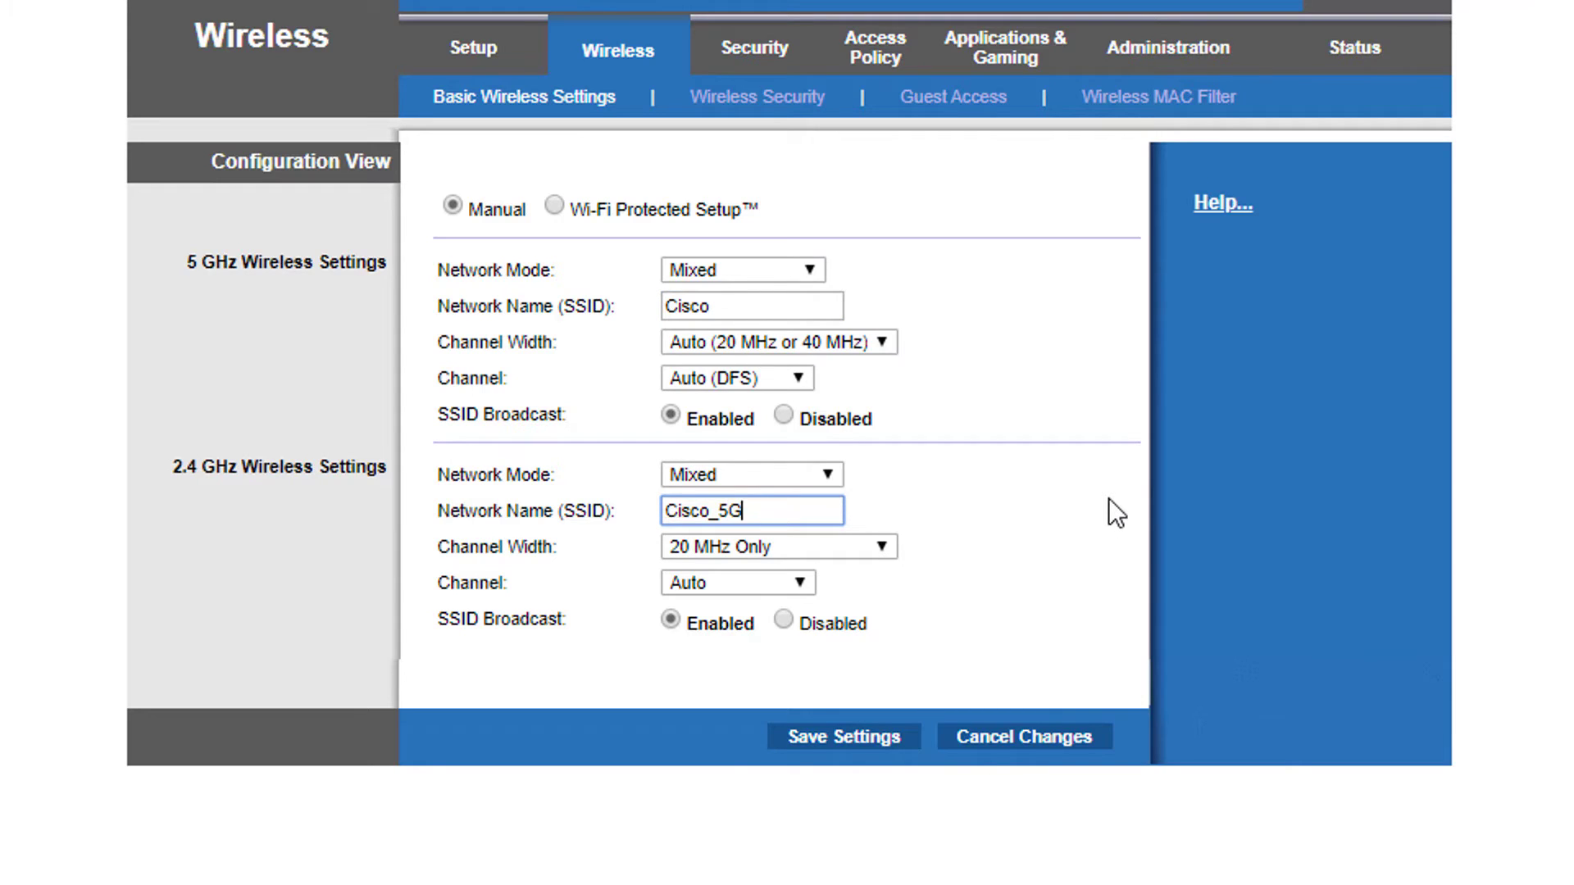
click(1108, 500)
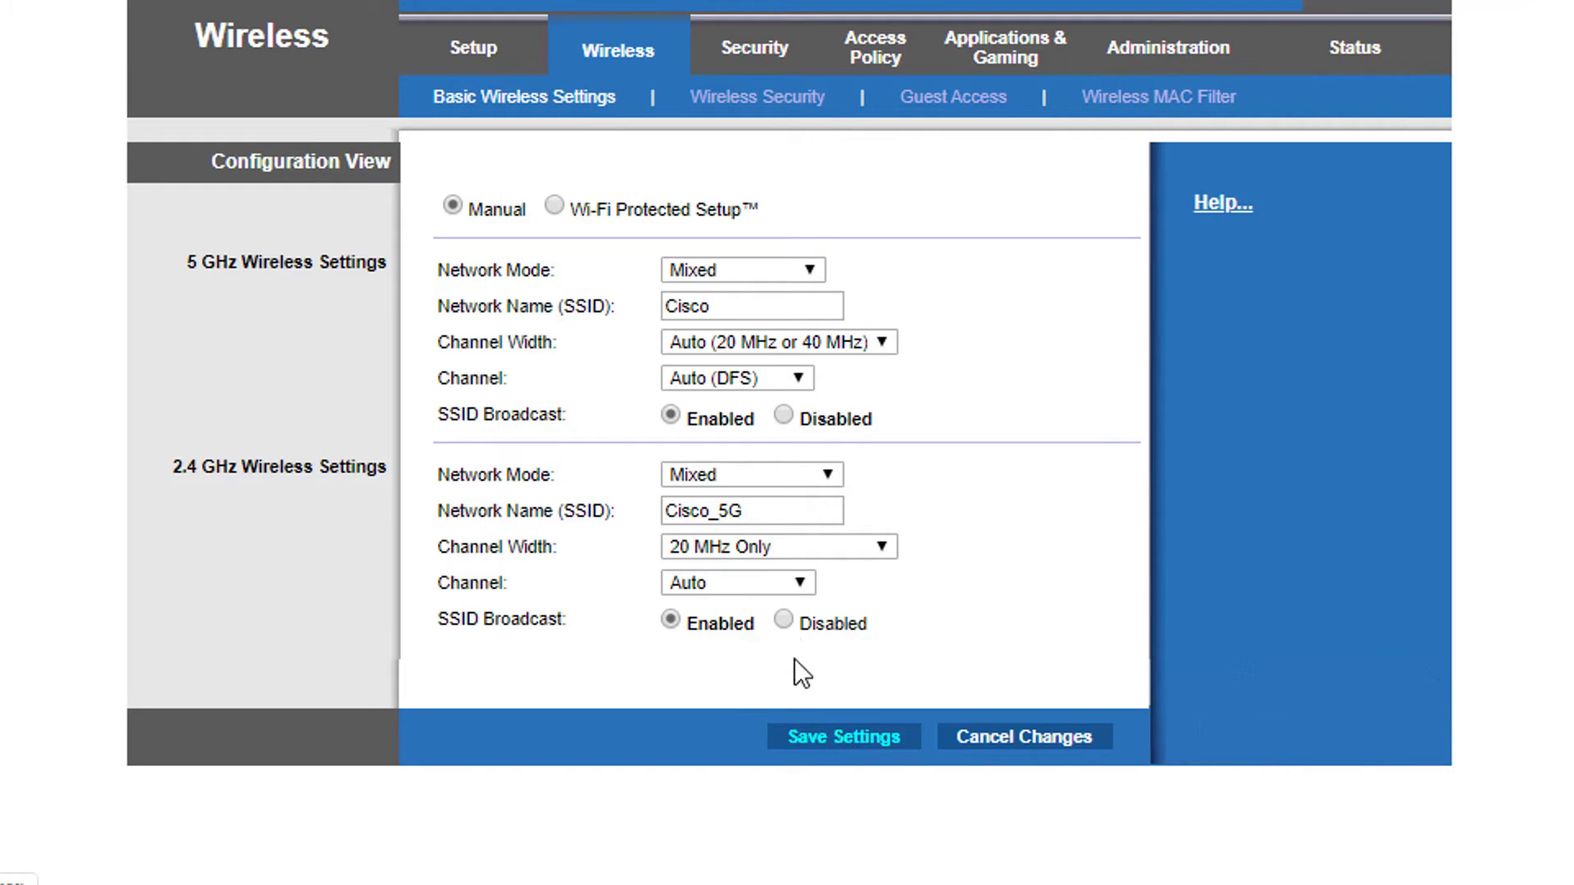
drag(773, 510, 619, 517)
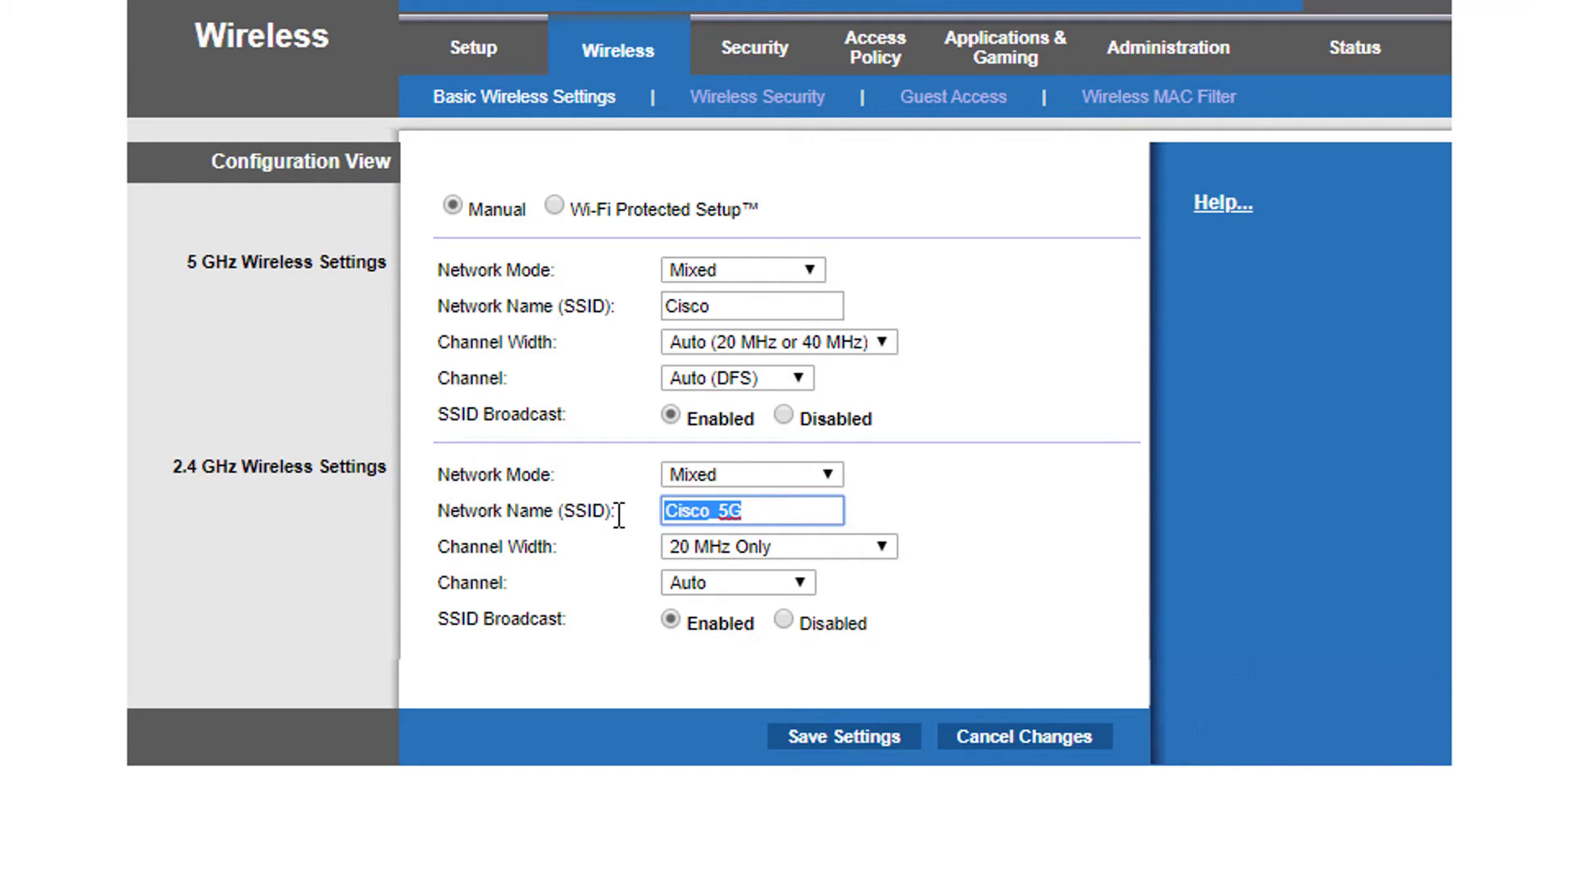
click(762, 312)
text(_)
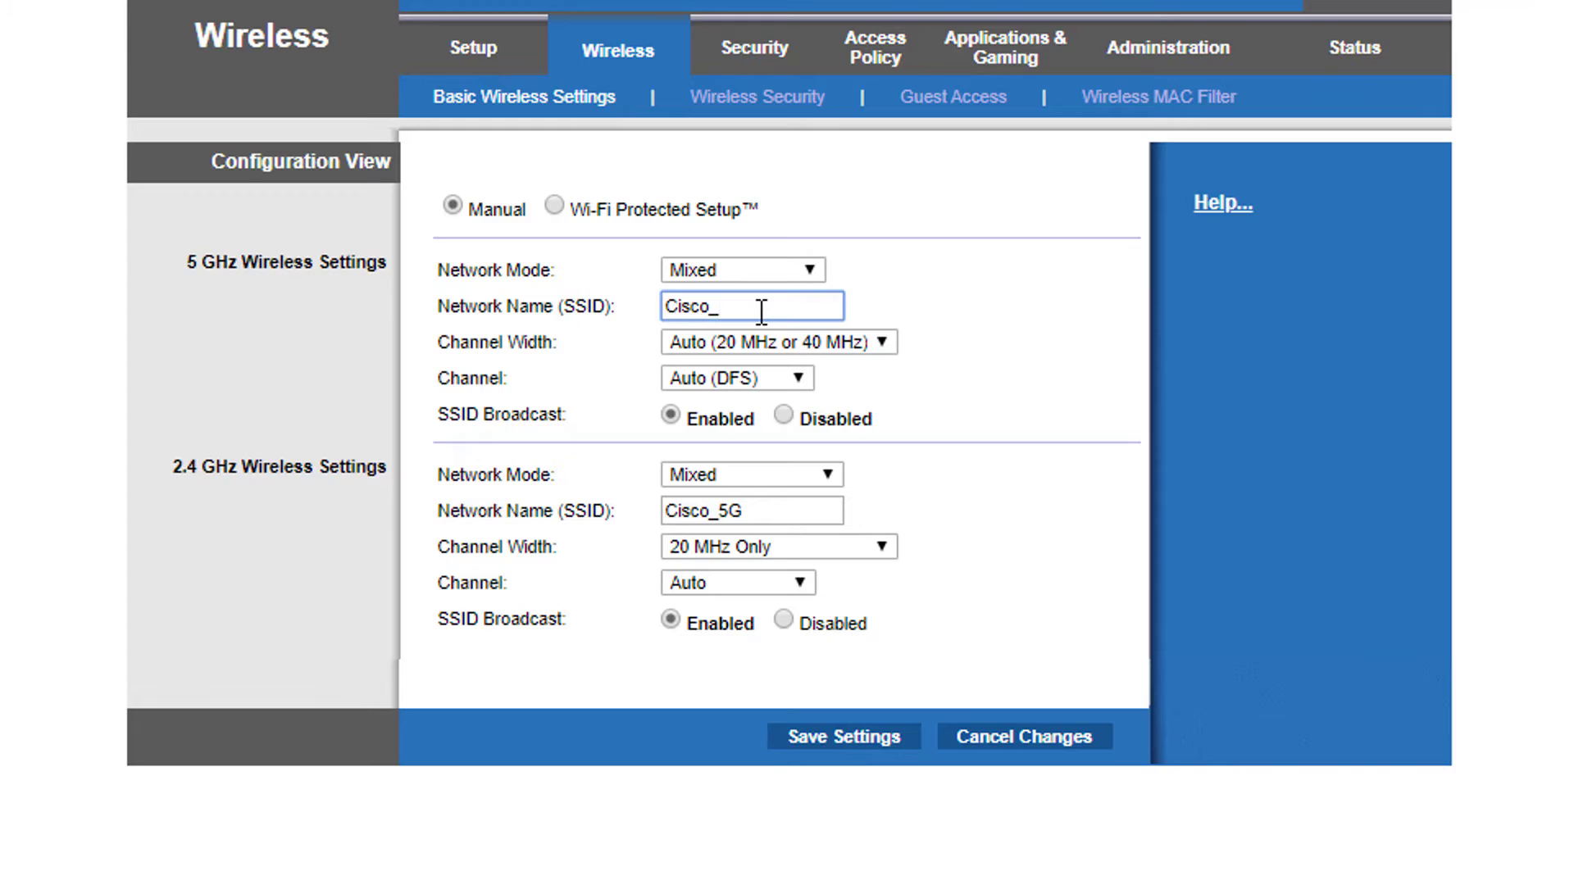
text(5G)
drag(708, 510, 770, 510)
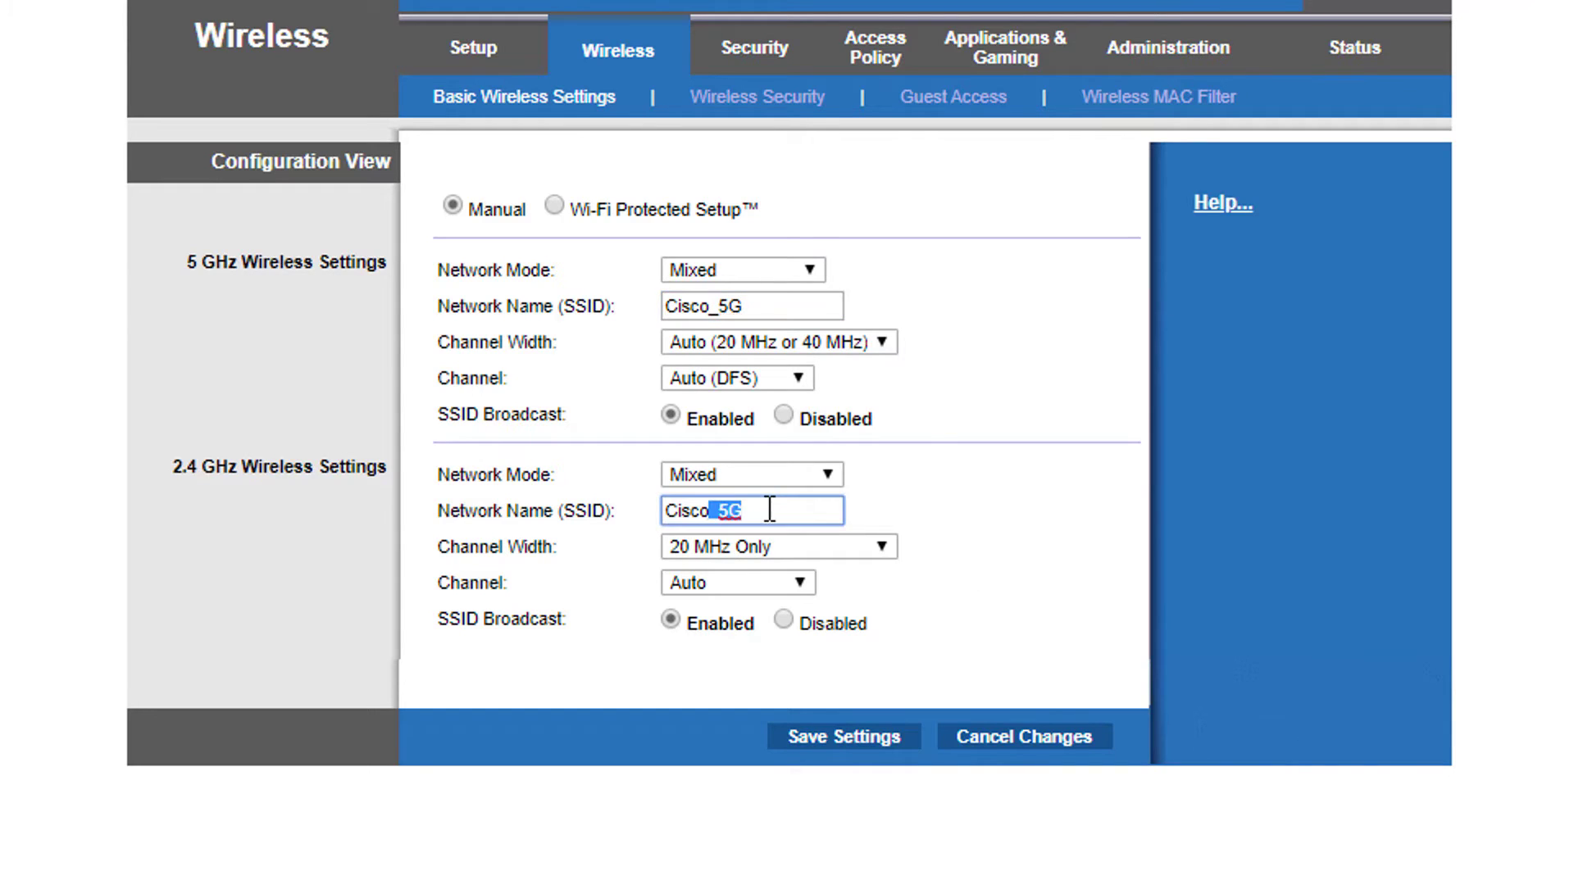
key(BackSpace)
Review both network names, save the wireless settings, and continue past the confirmation
drag(170, 464, 373, 464)
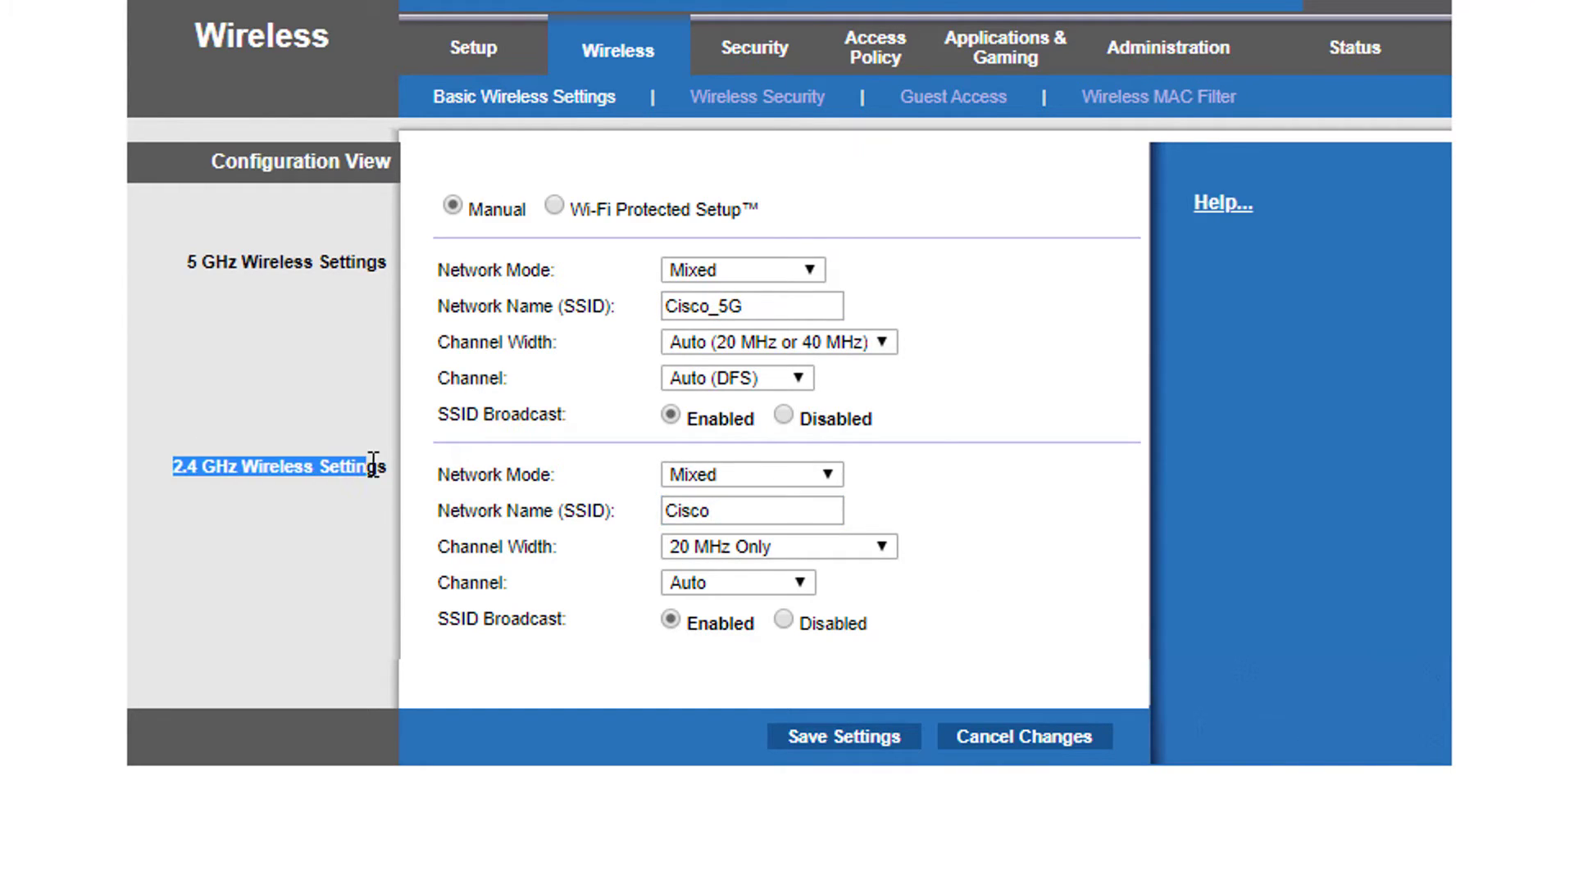
drag(184, 262, 410, 288)
click(746, 307)
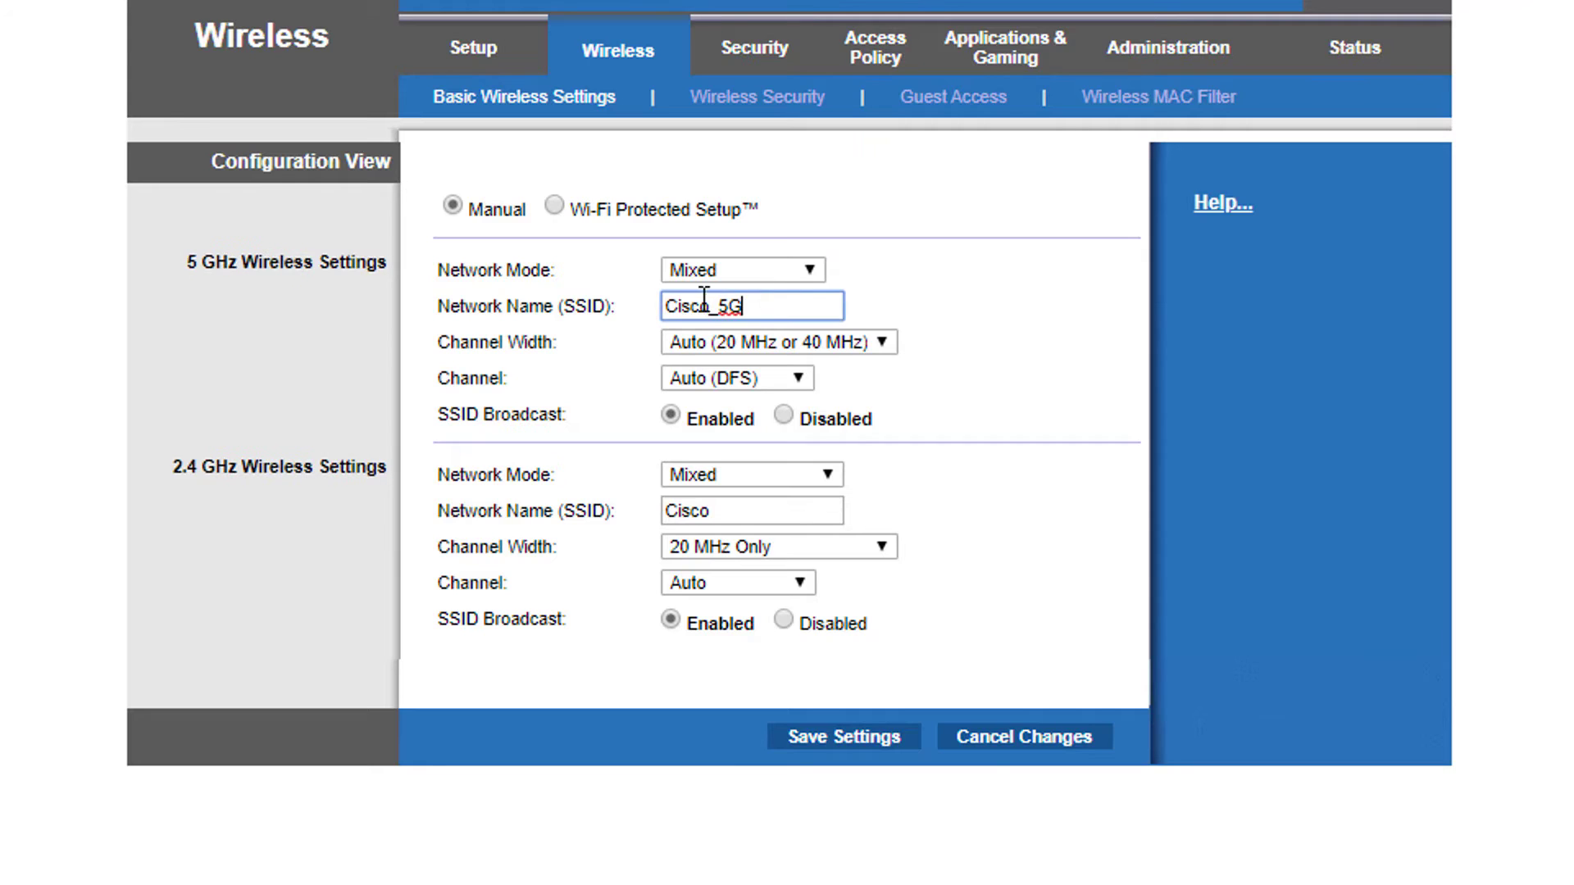
double_click(704, 303)
double_click(745, 513)
click(842, 748)
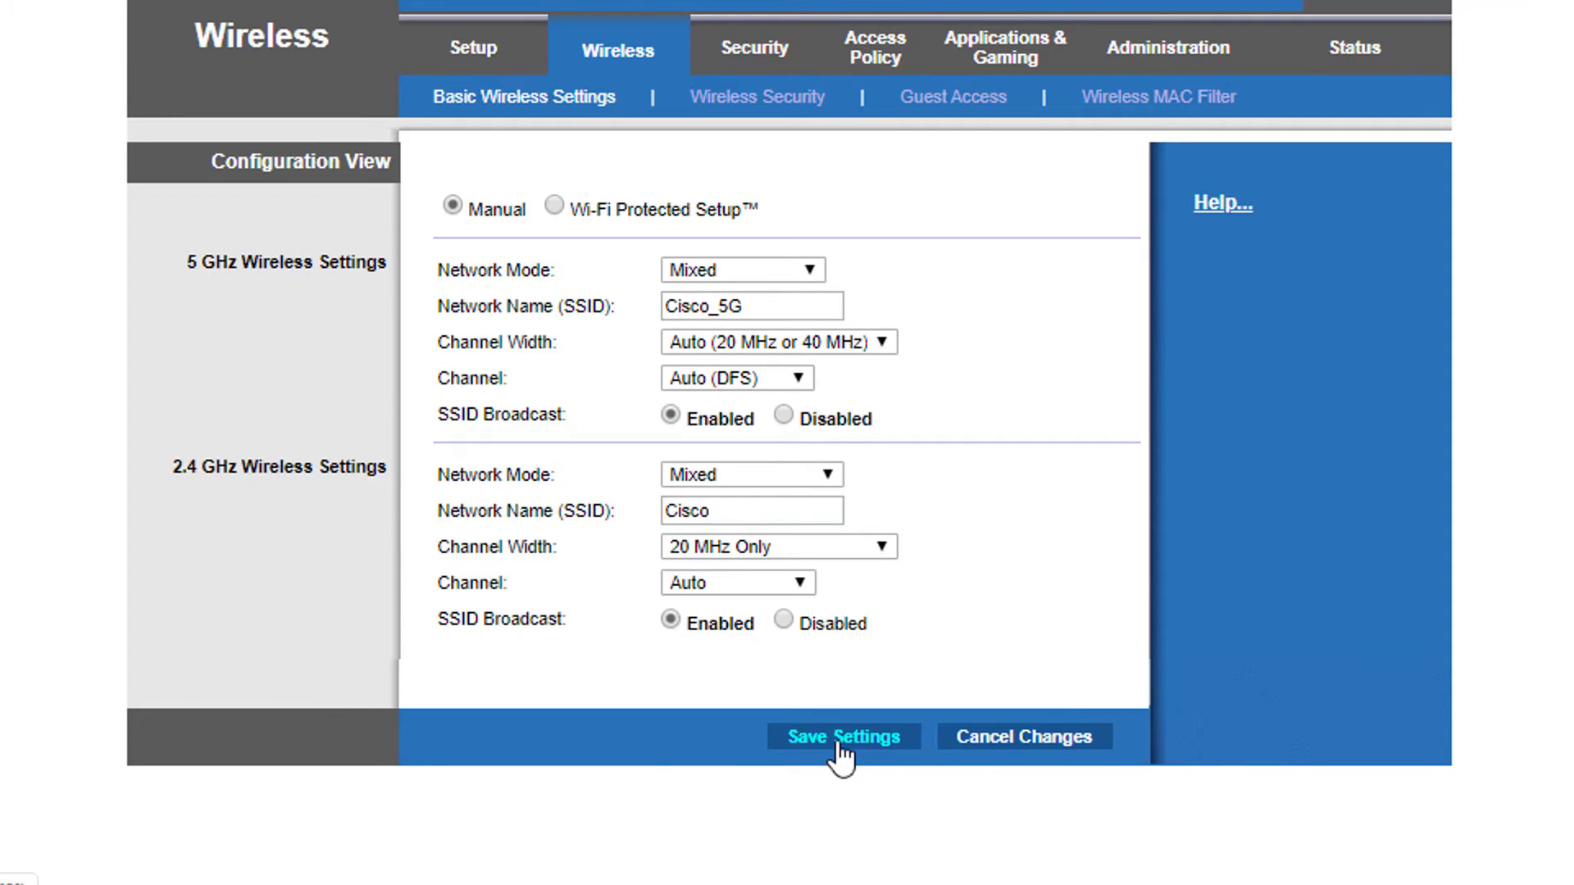
click(804, 200)
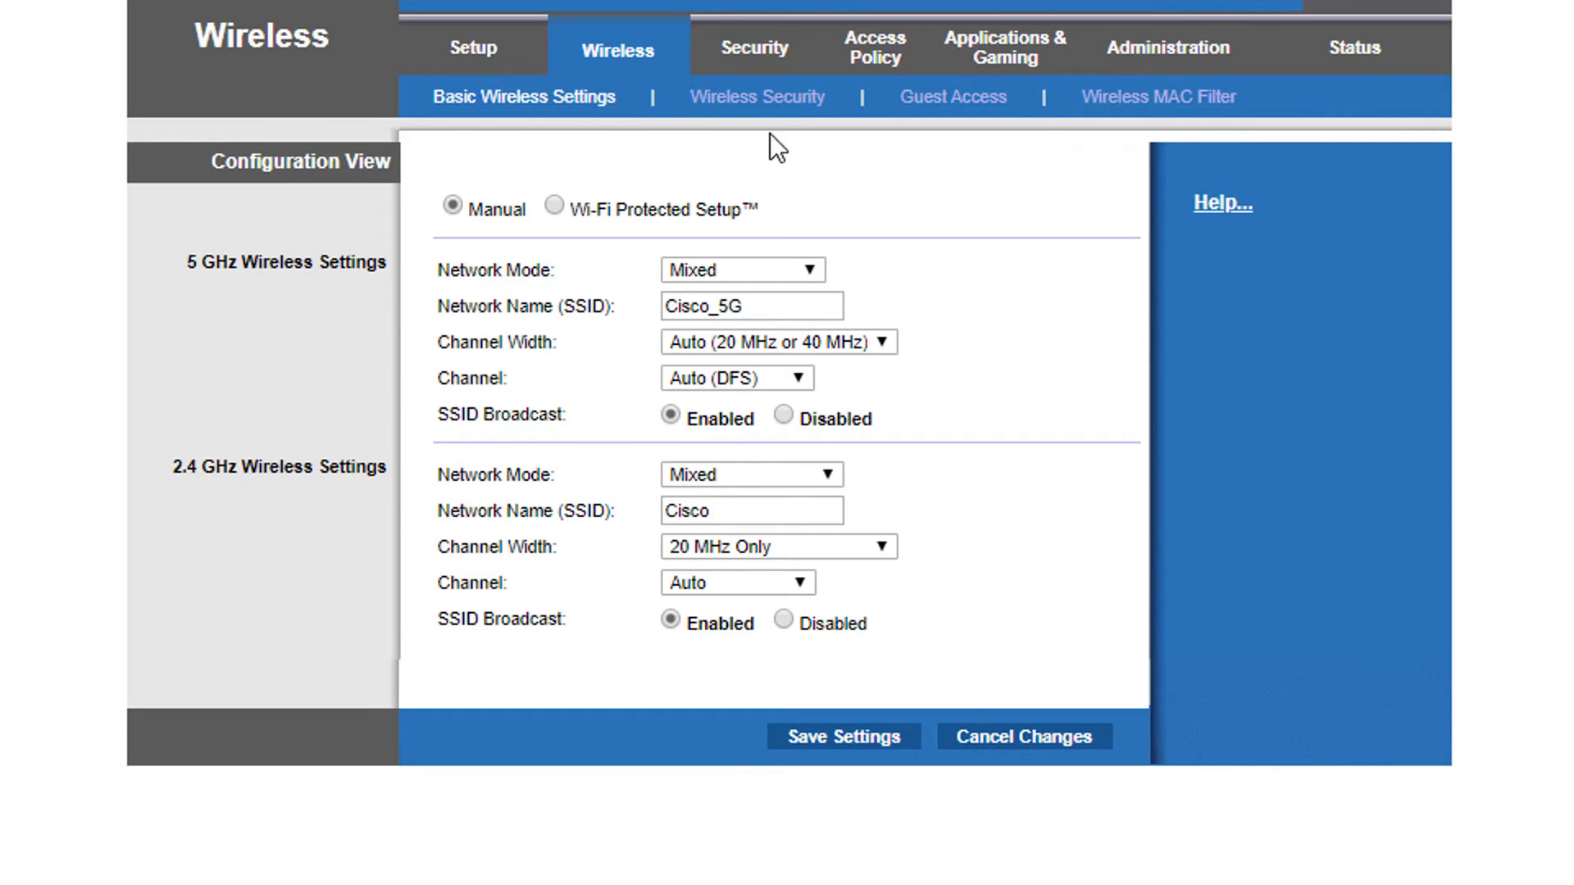
Set the 5 GHz security mode to WPA2 Personal and enter its passphrase
click(735, 105)
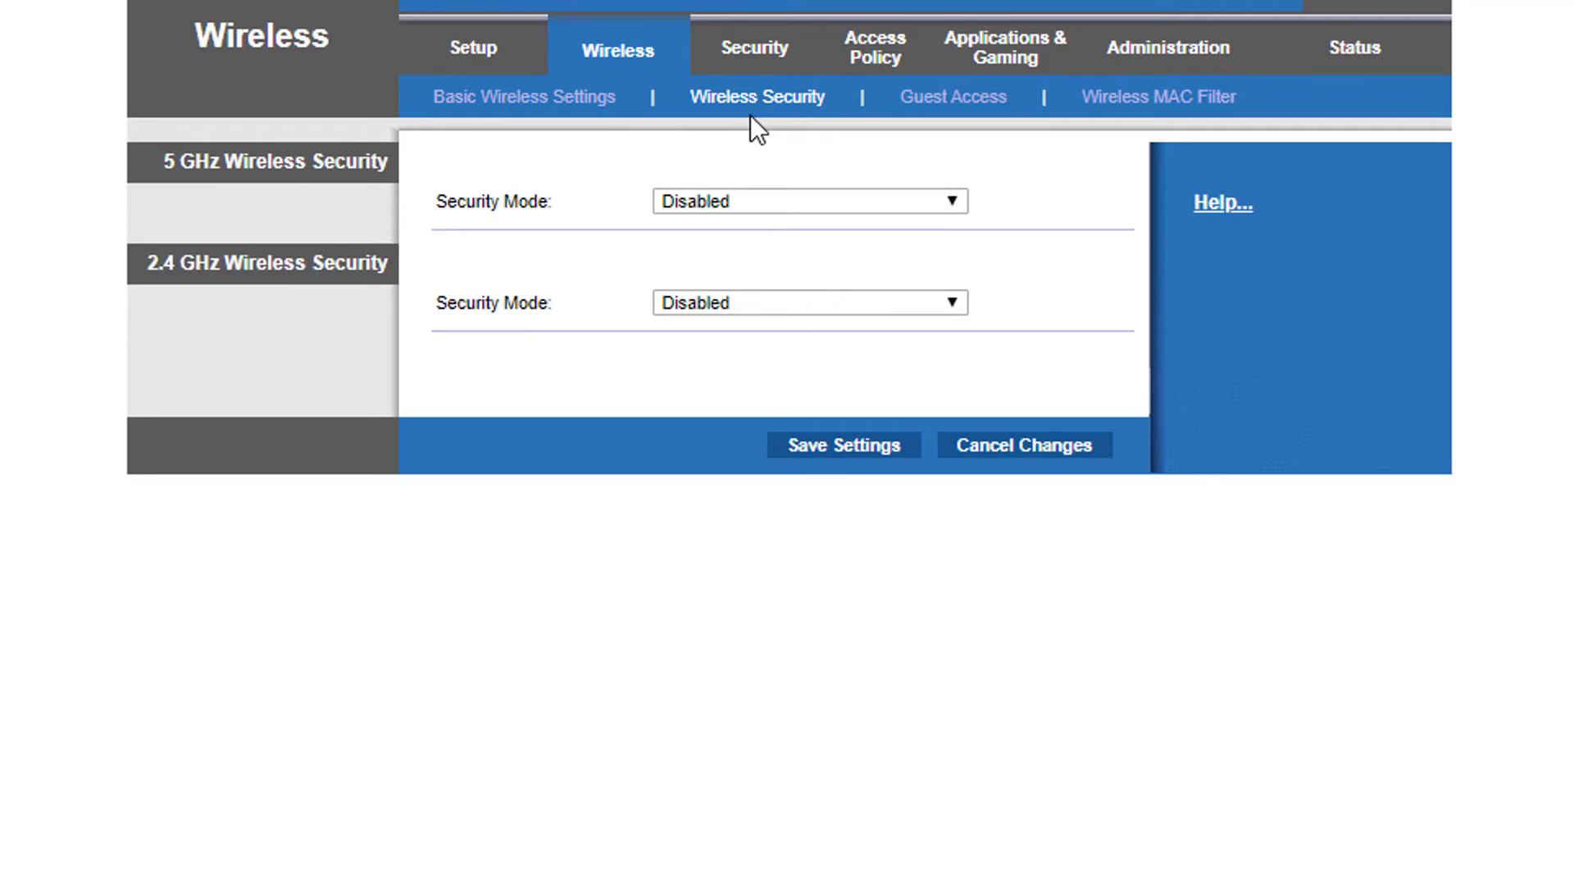
drag(164, 162, 390, 161)
drag(149, 268, 395, 268)
click(756, 201)
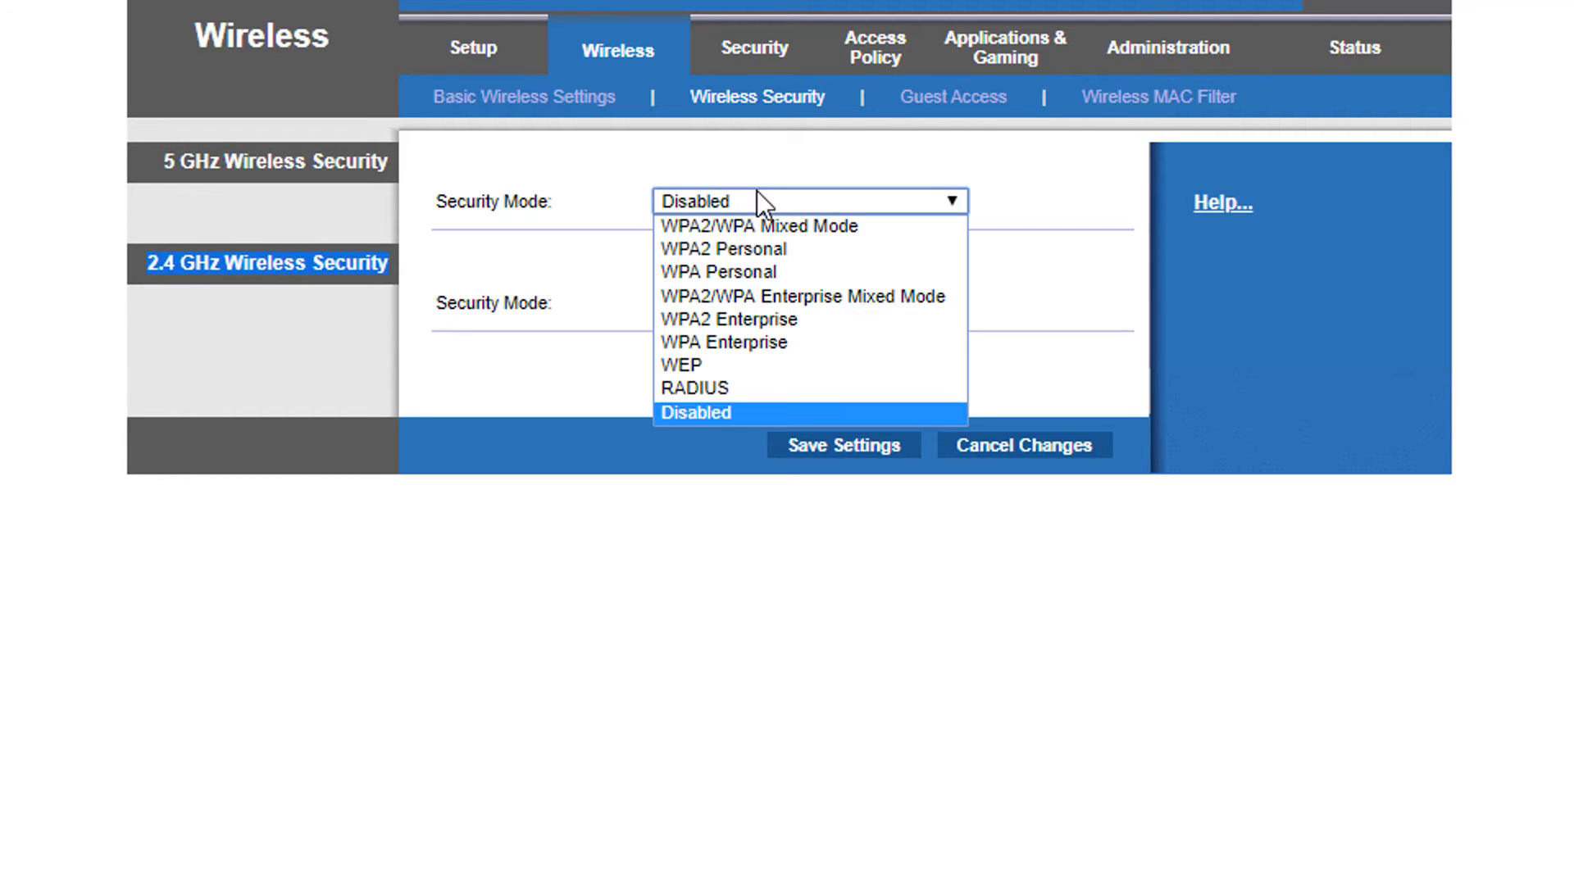
click(795, 249)
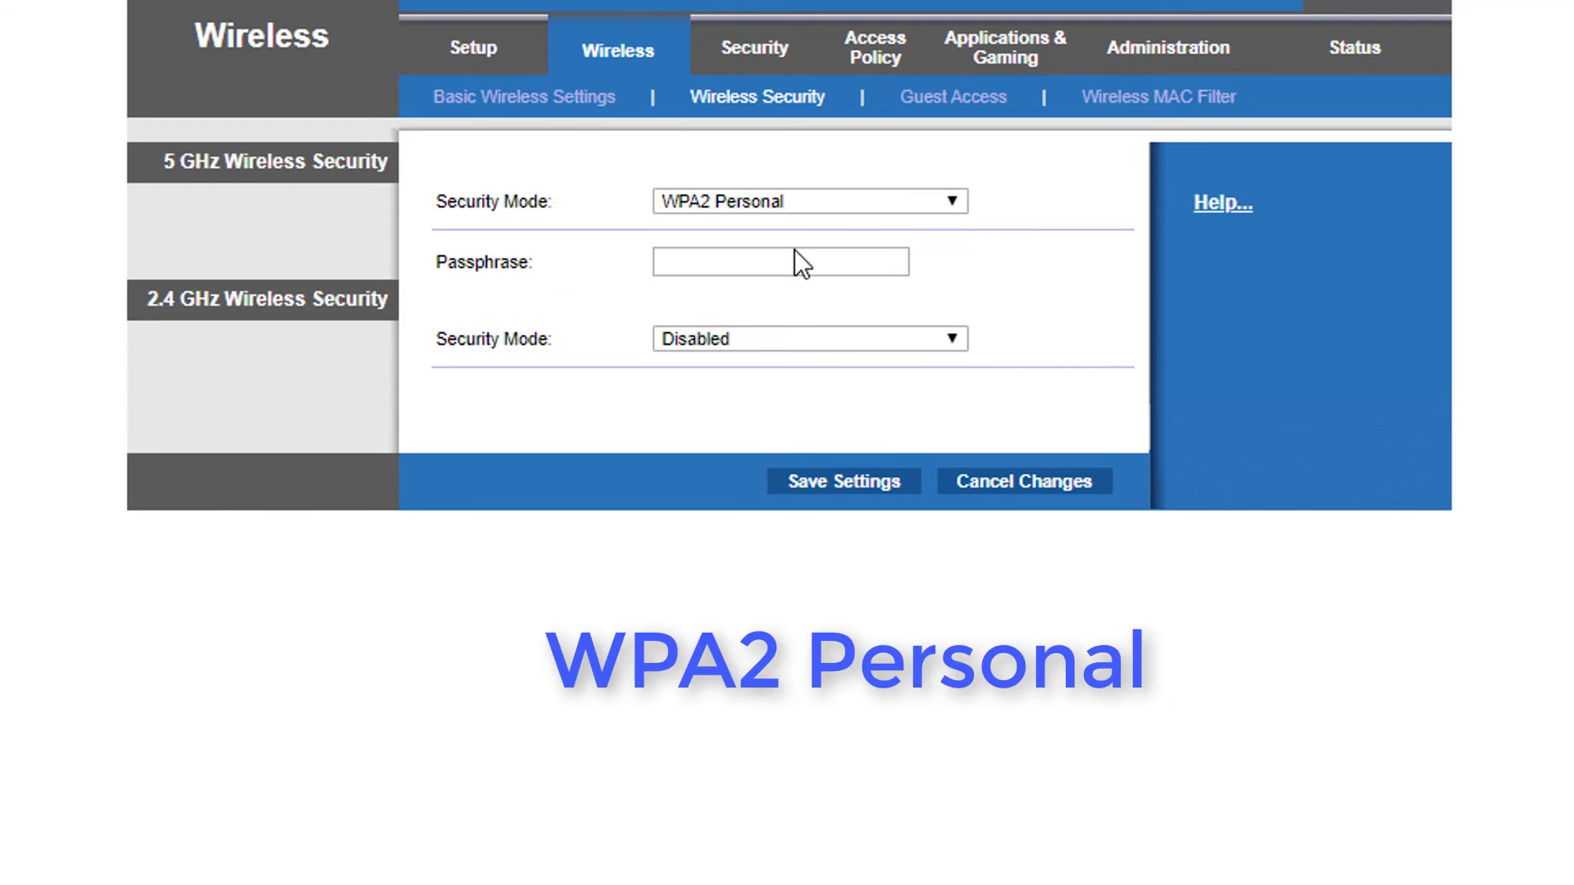
click(797, 259)
text(123456789)
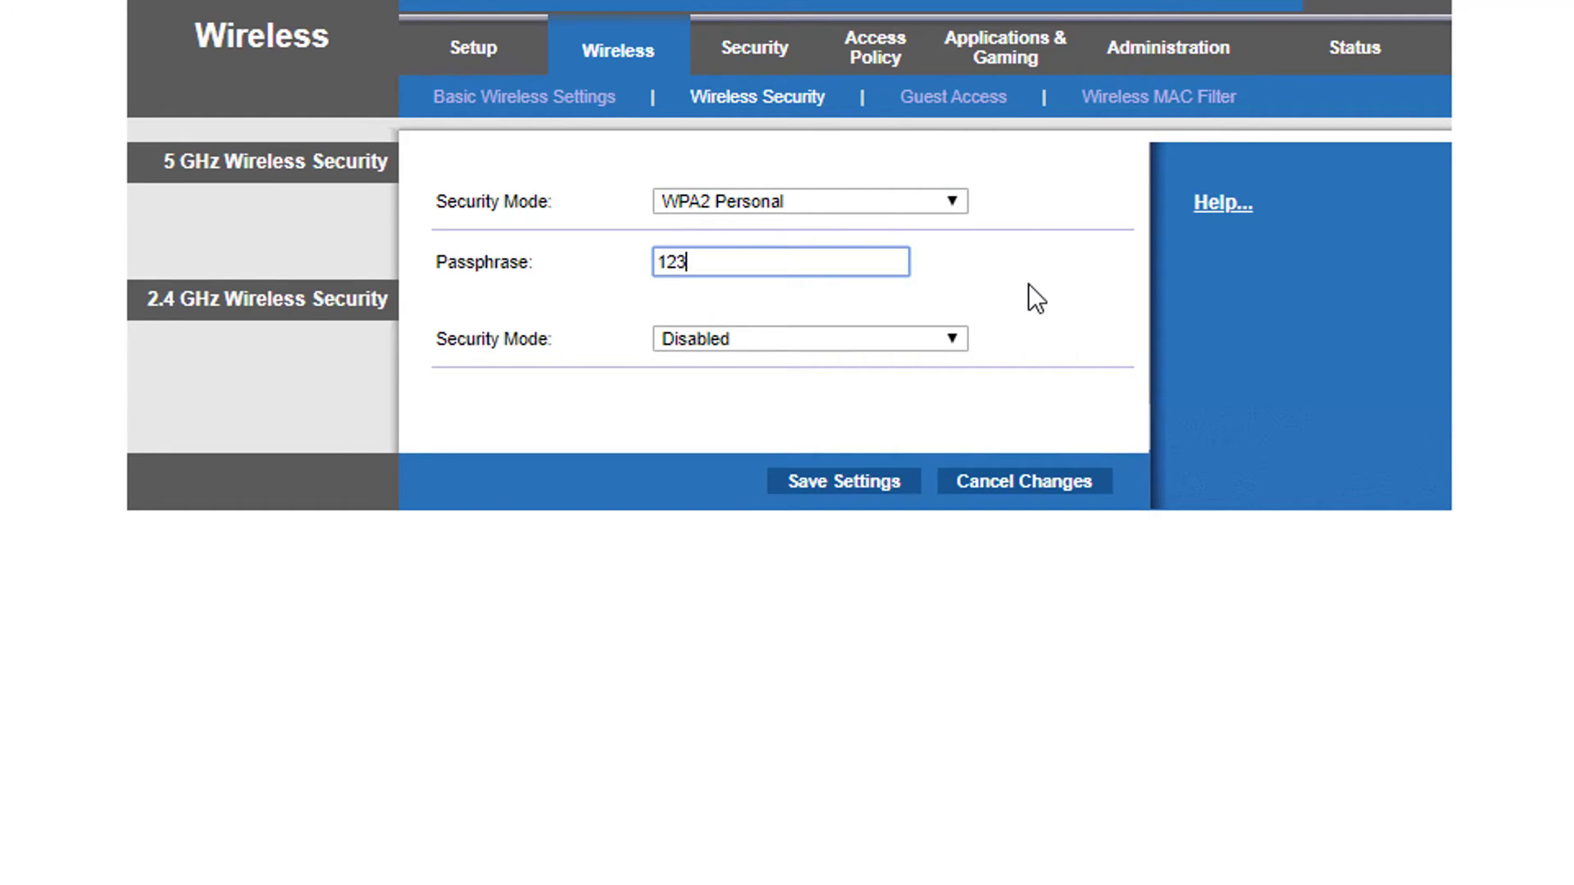
Set 2.4 GHz to WPA2 Personal, enter both passphrases, and save the security settings
click(756, 344)
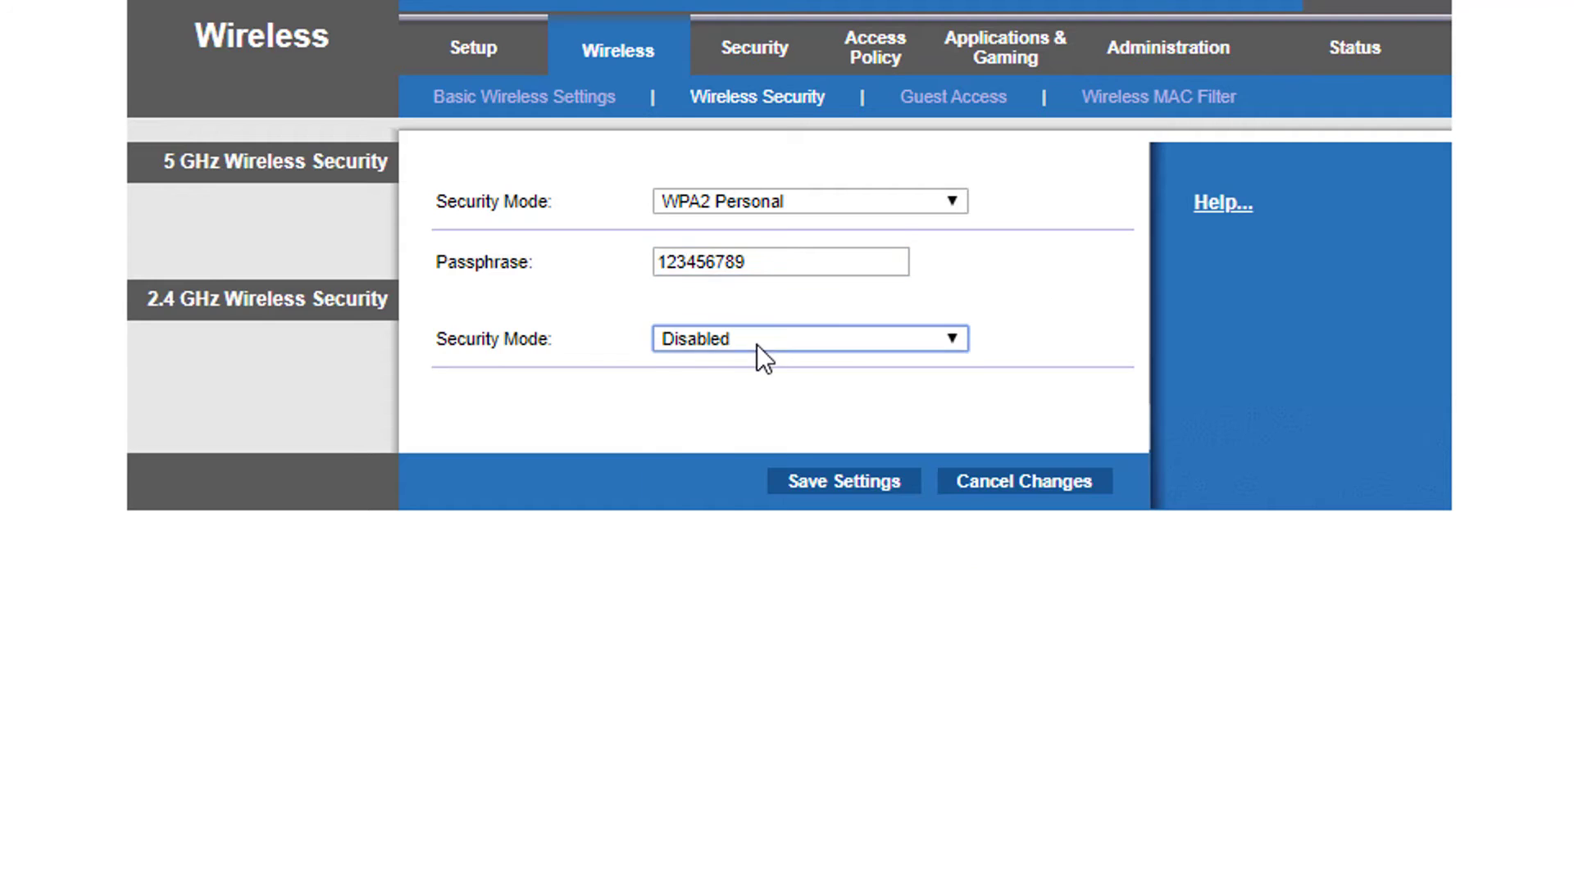
click(780, 395)
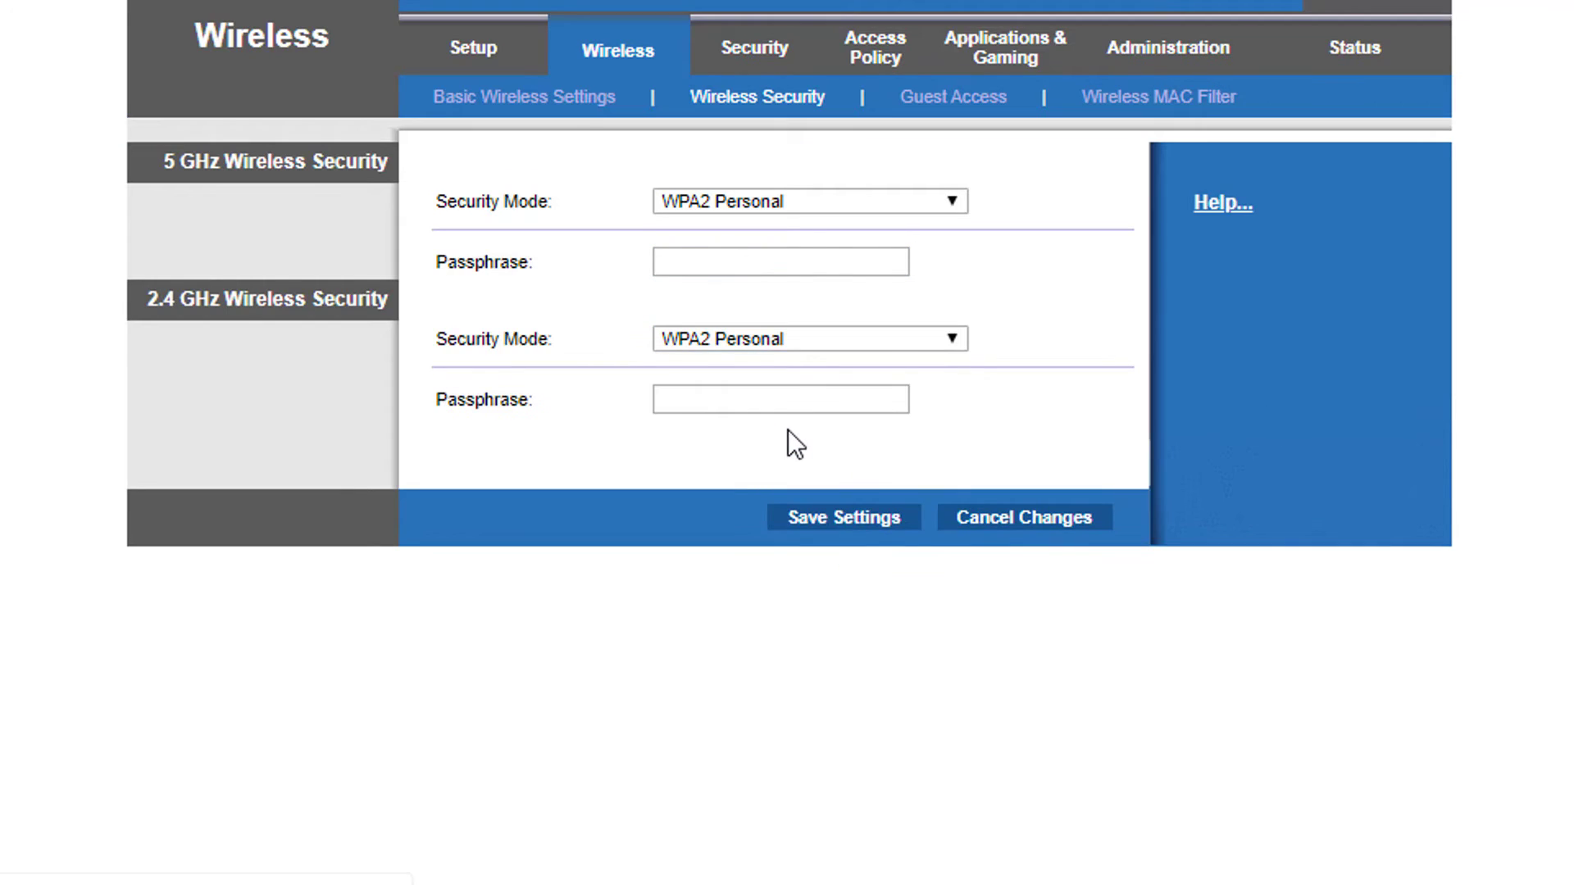
click(727, 262)
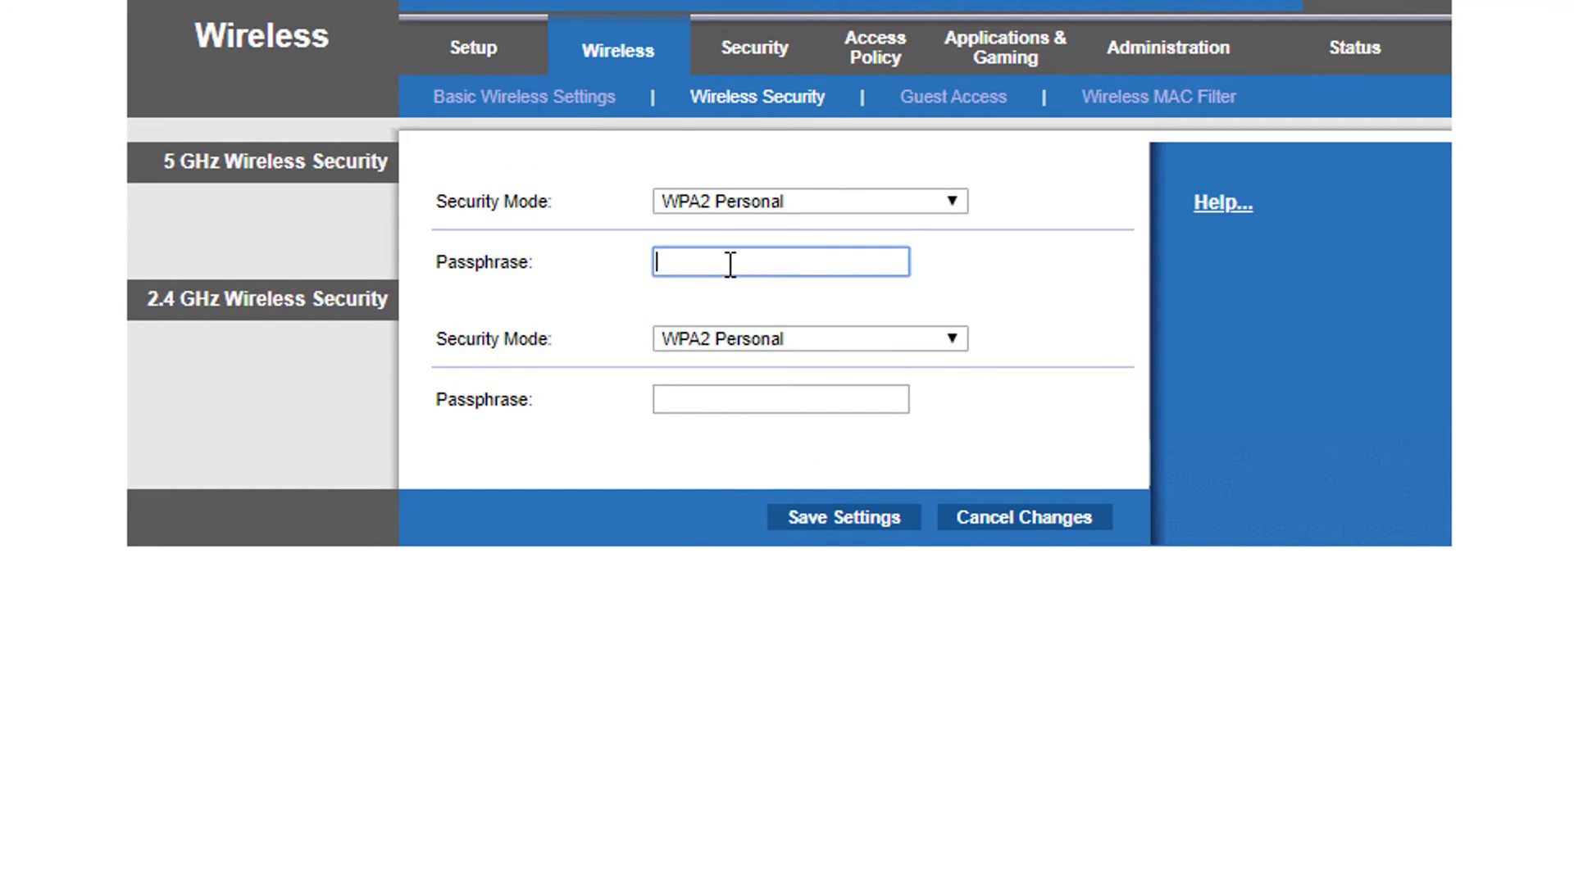
text(123456789)
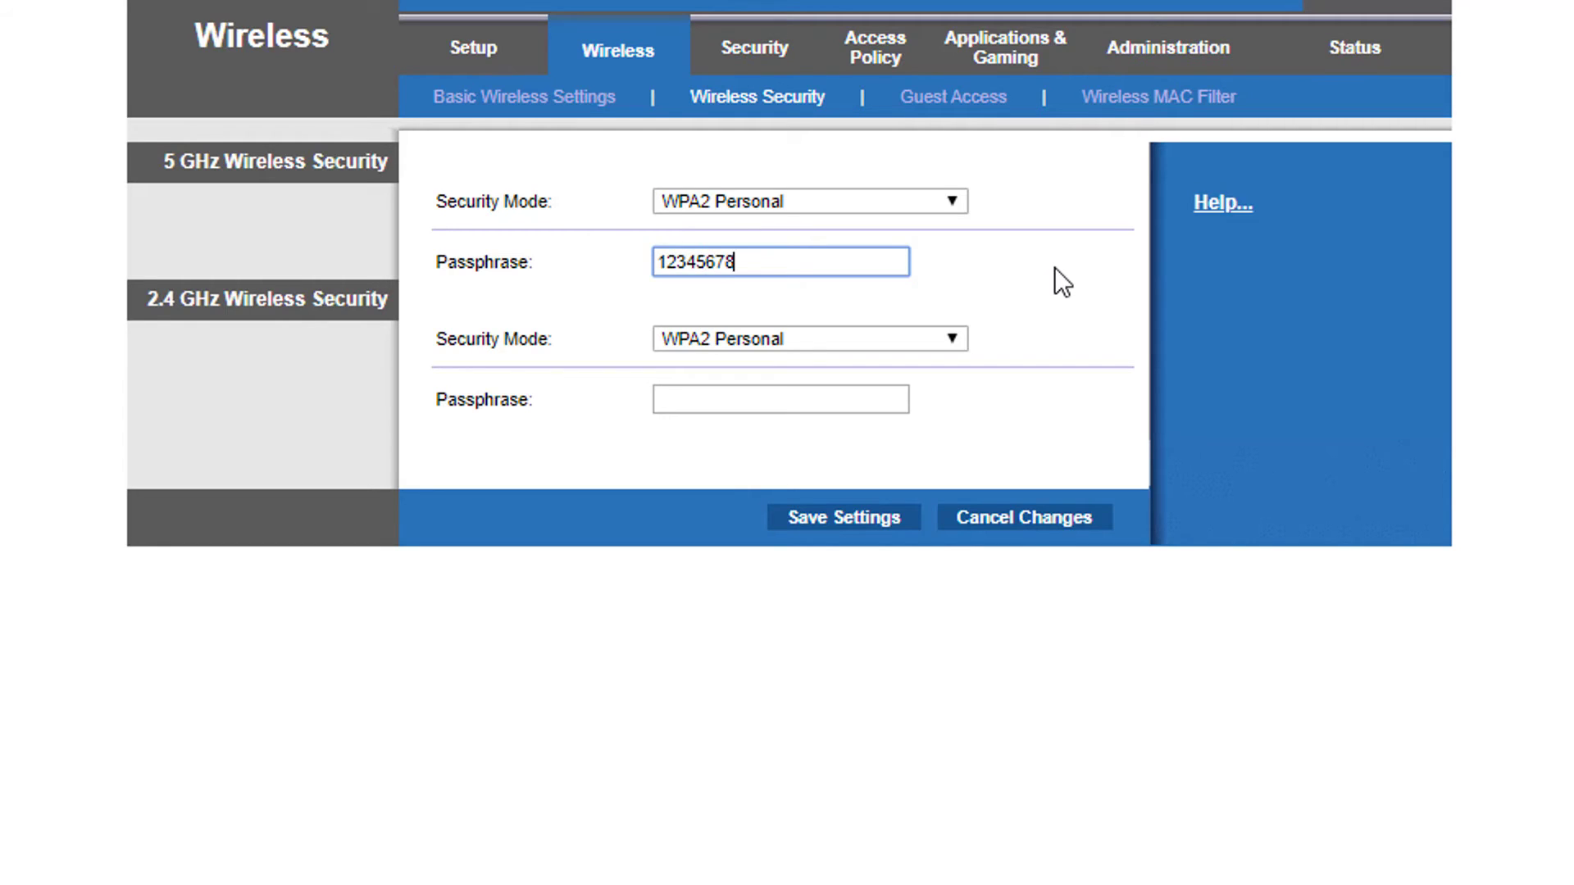
click(858, 401)
text(123456789)
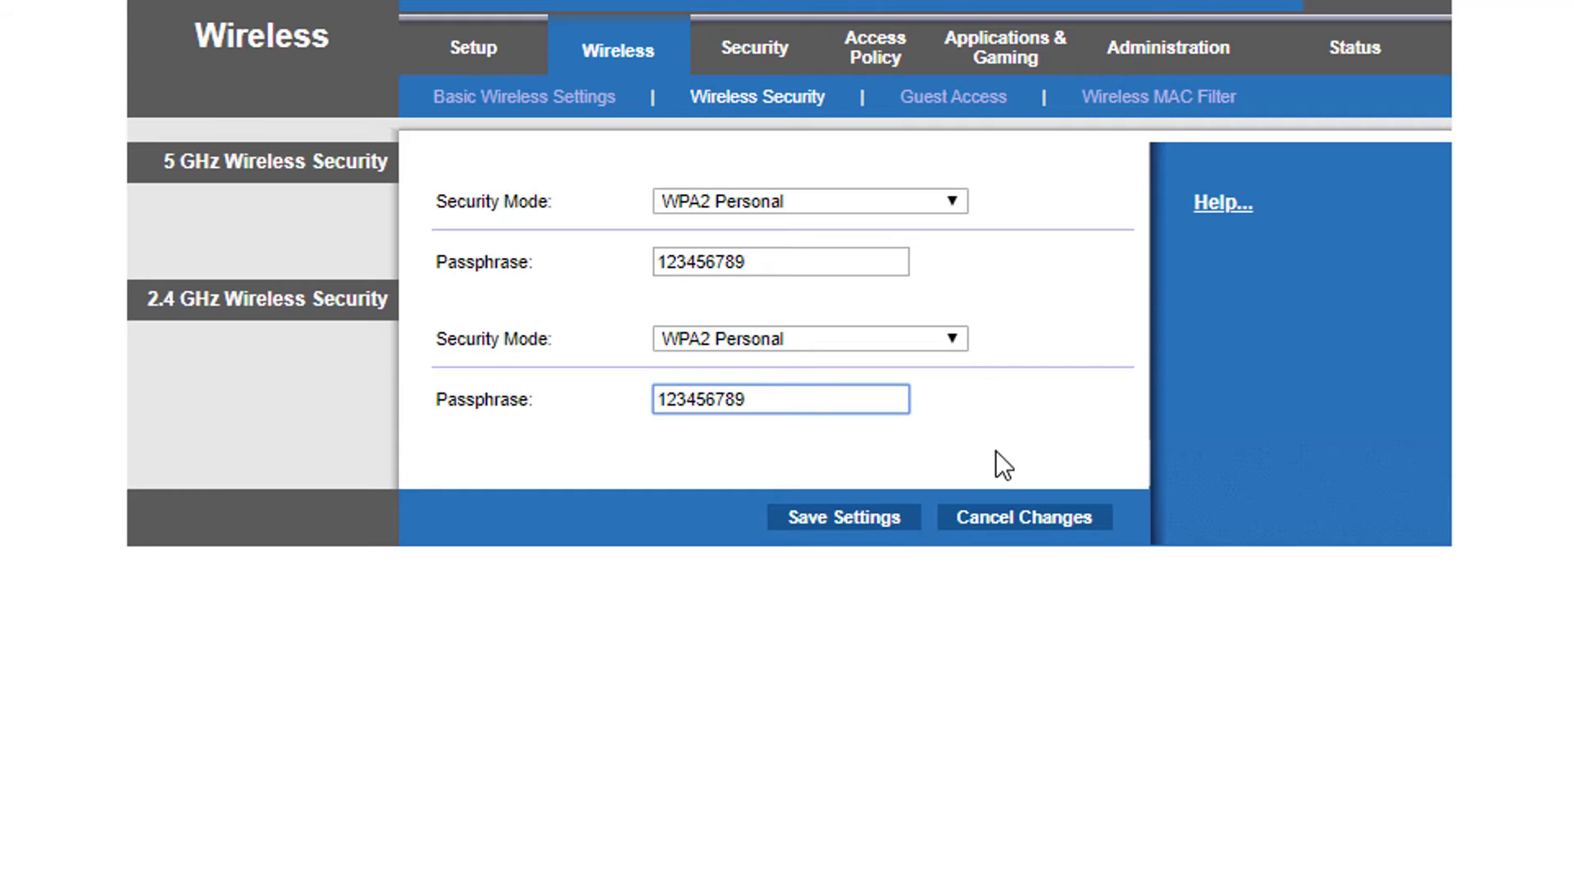
click(864, 518)
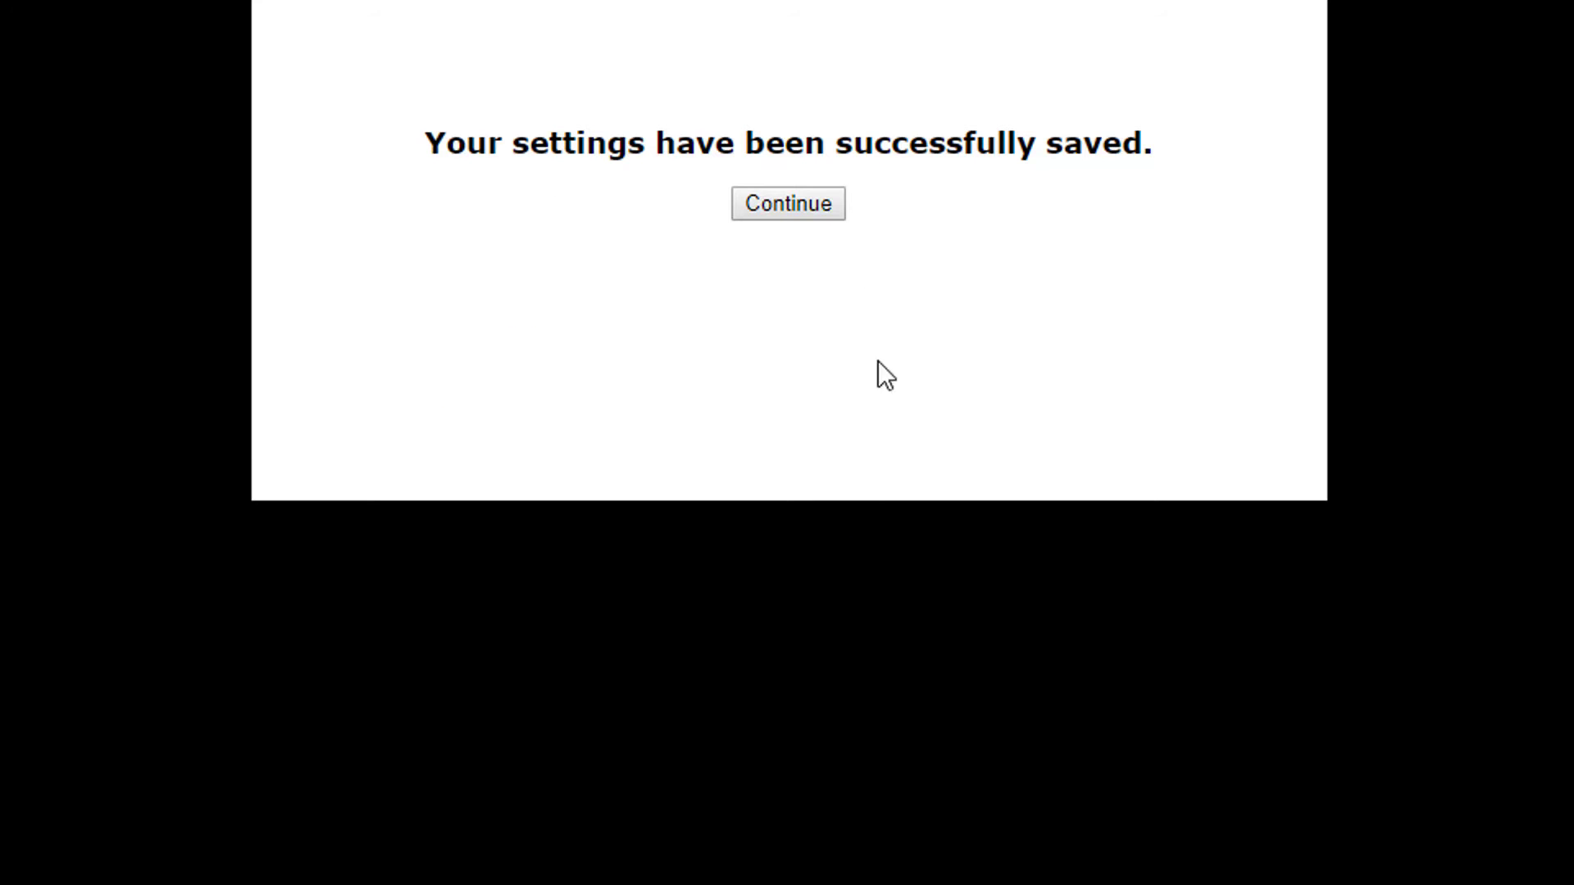